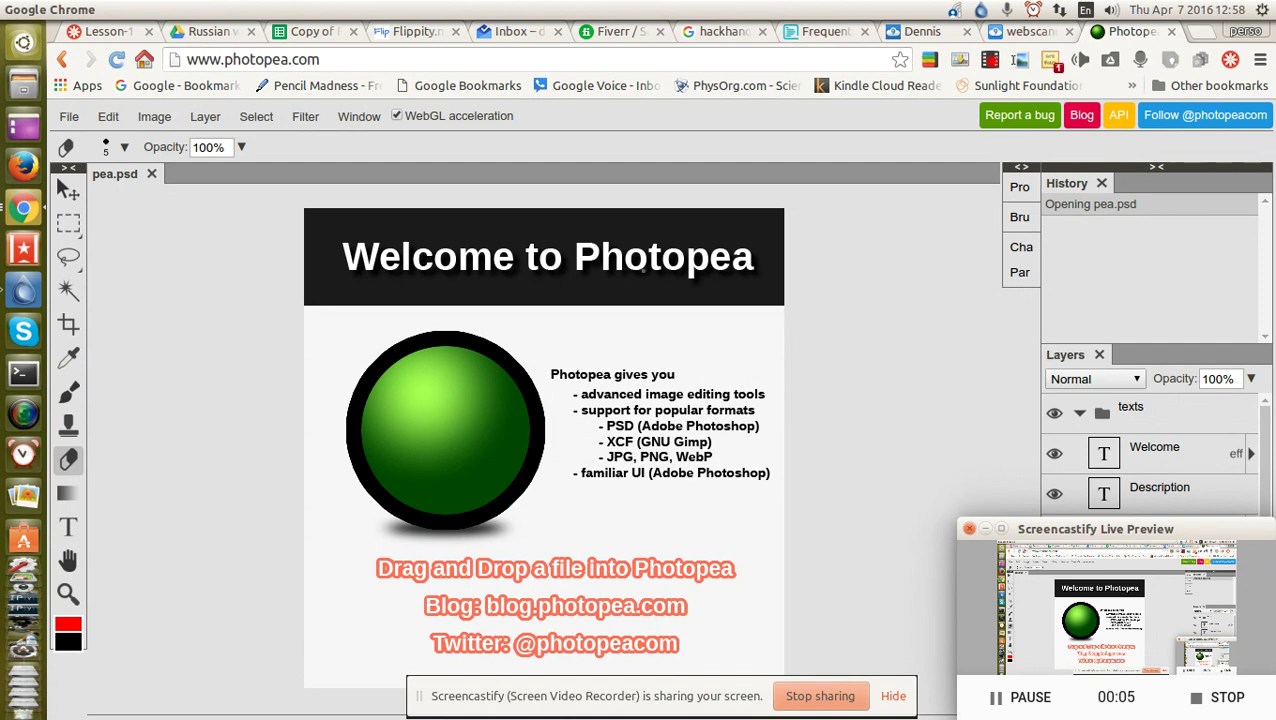
Open the leaf photo WDF_1033813.jpg as a new document beside pea.psd.
left_click(69, 117)
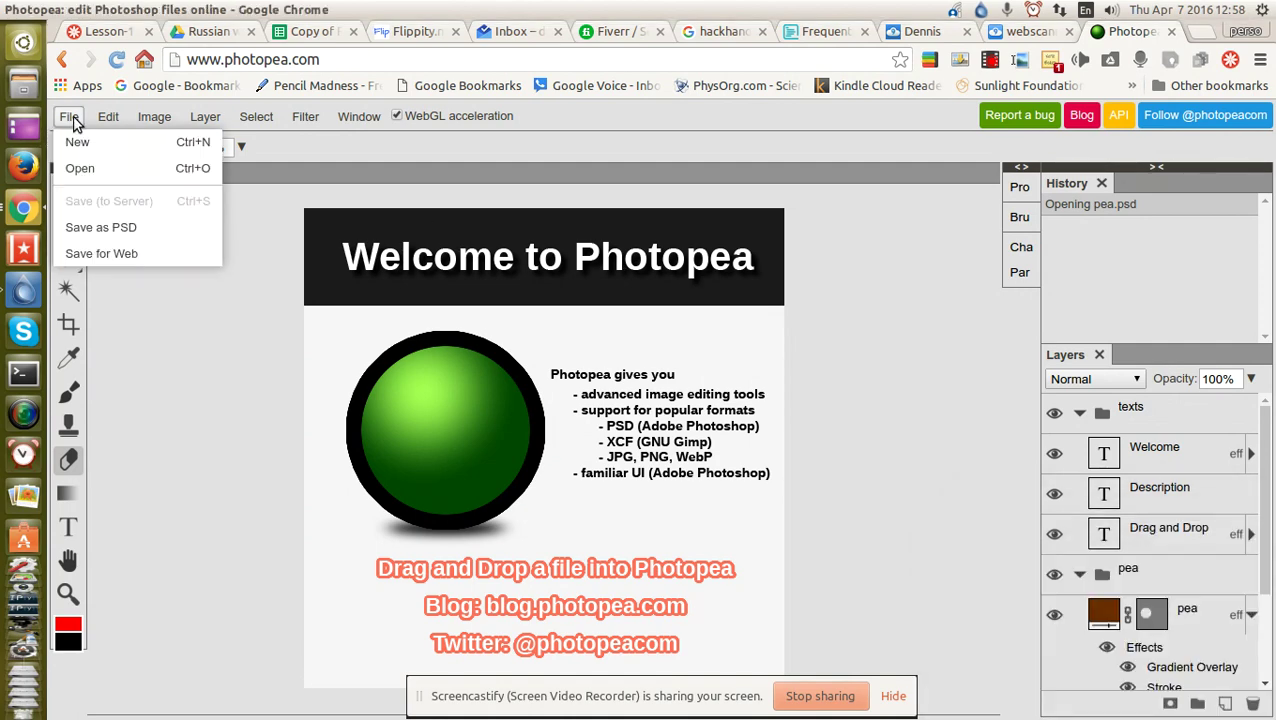
left_click(111, 168)
left_click(281, 272)
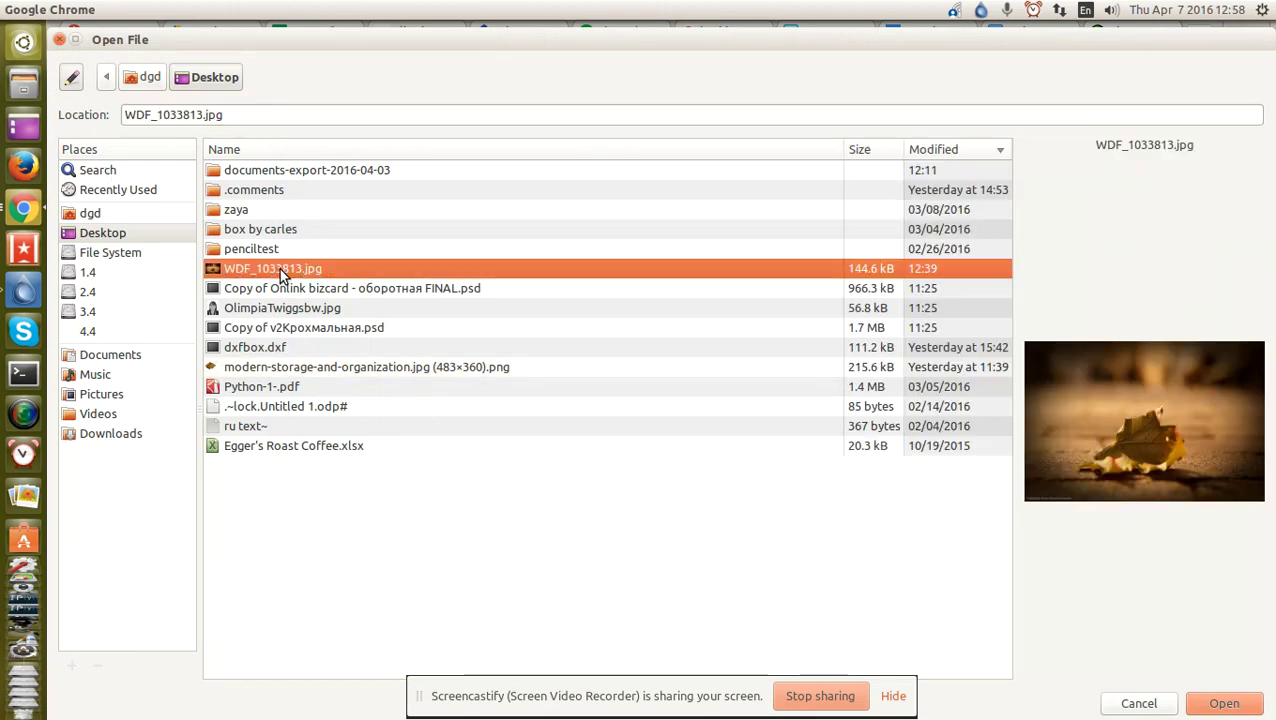
left_click(1224, 703)
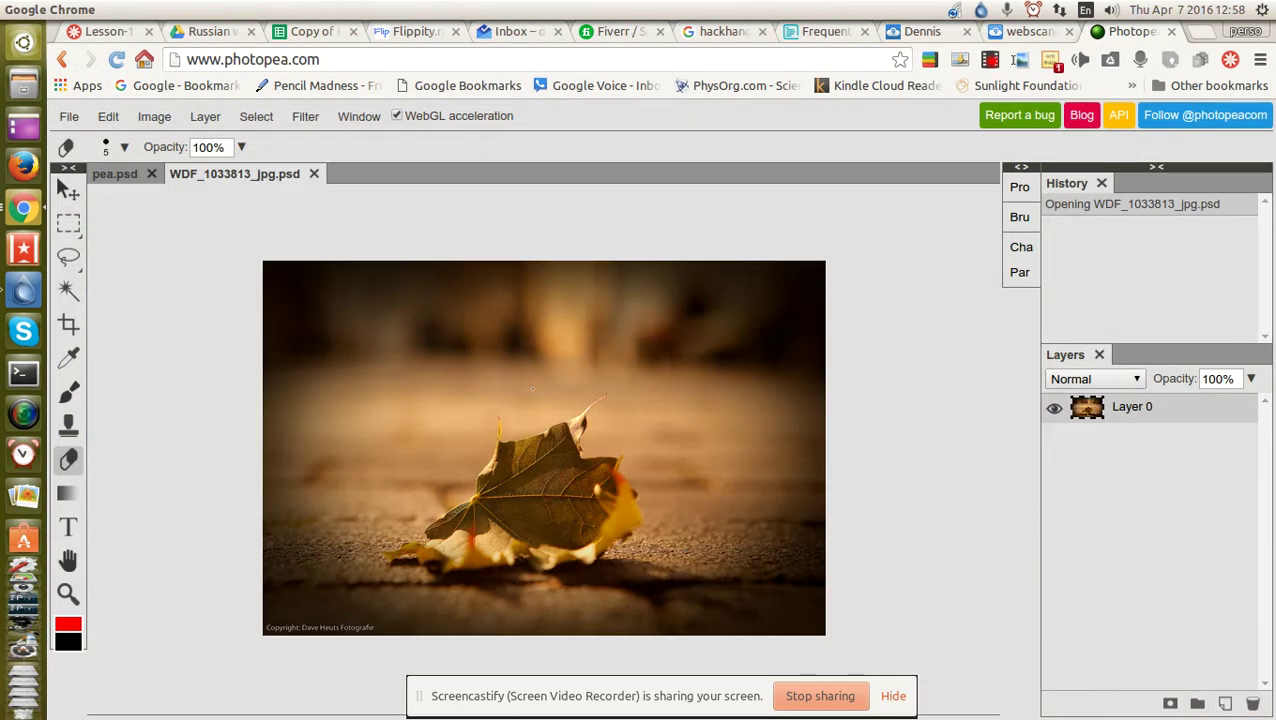
left_click(69, 116)
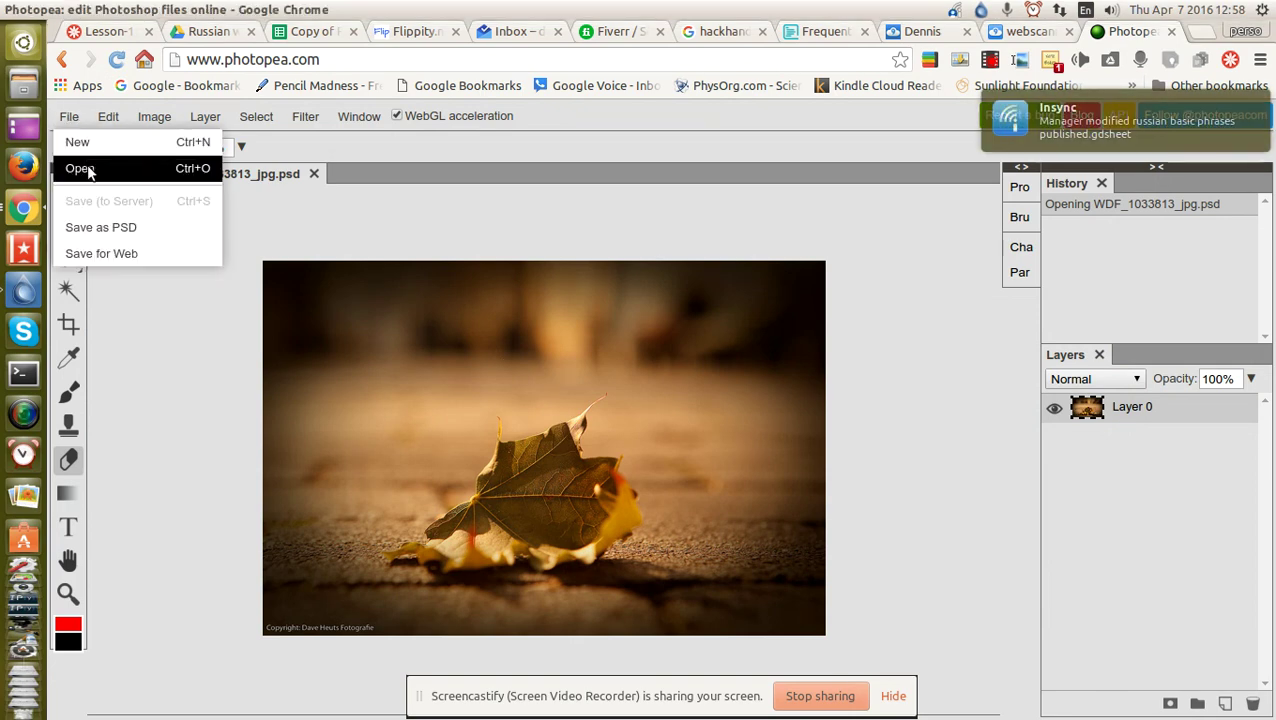
Open modern-storage-and-organization.jpg (483×360).png as a third document.
left_click(85, 168)
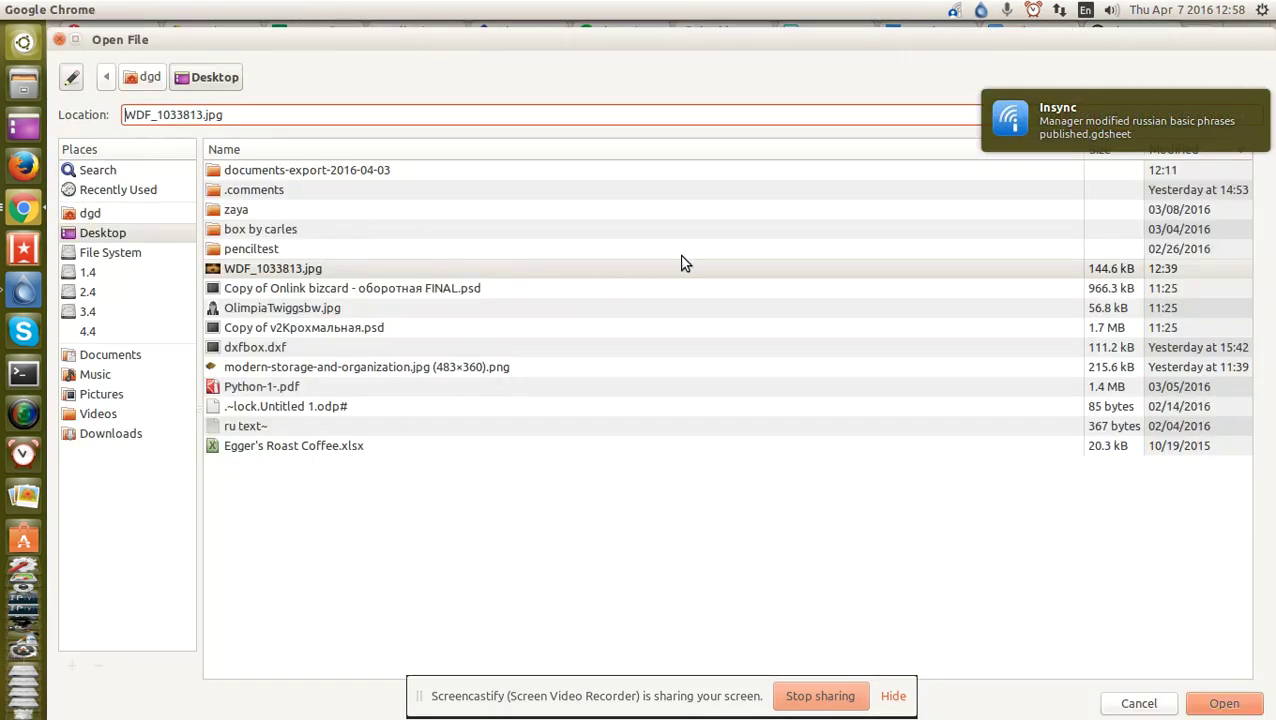
left_click(303, 367)
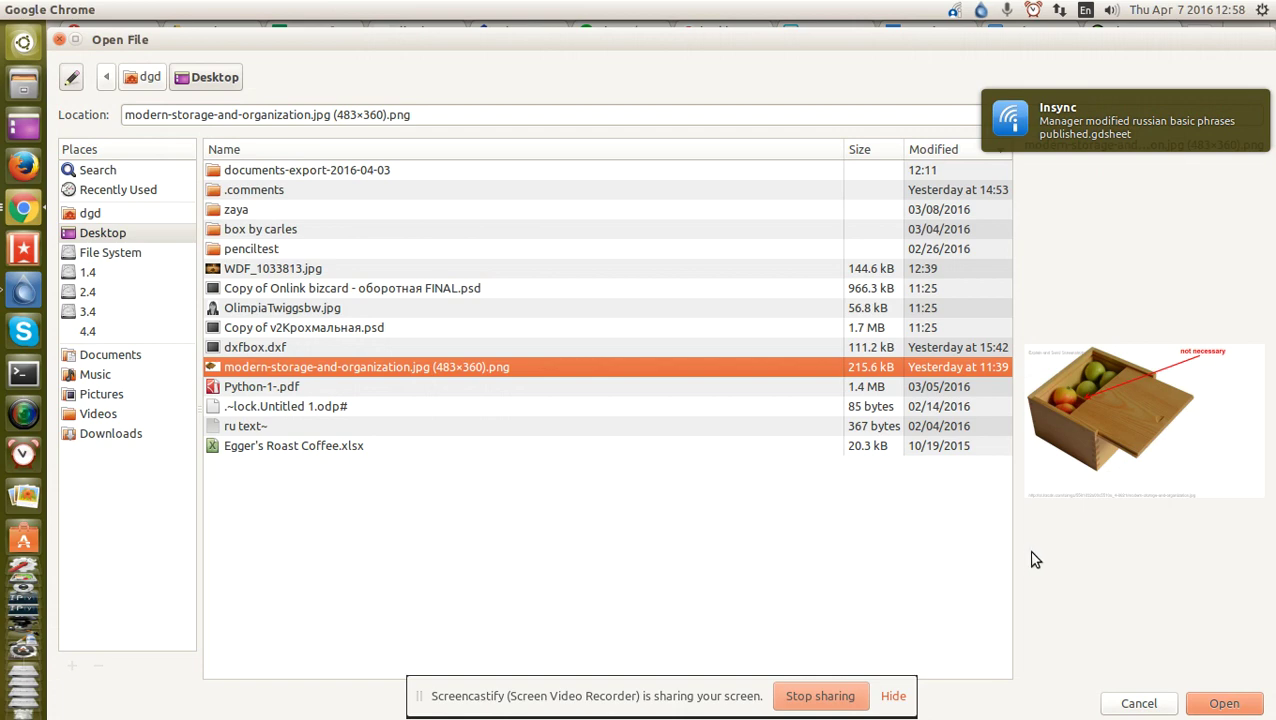
left_click(1224, 703)
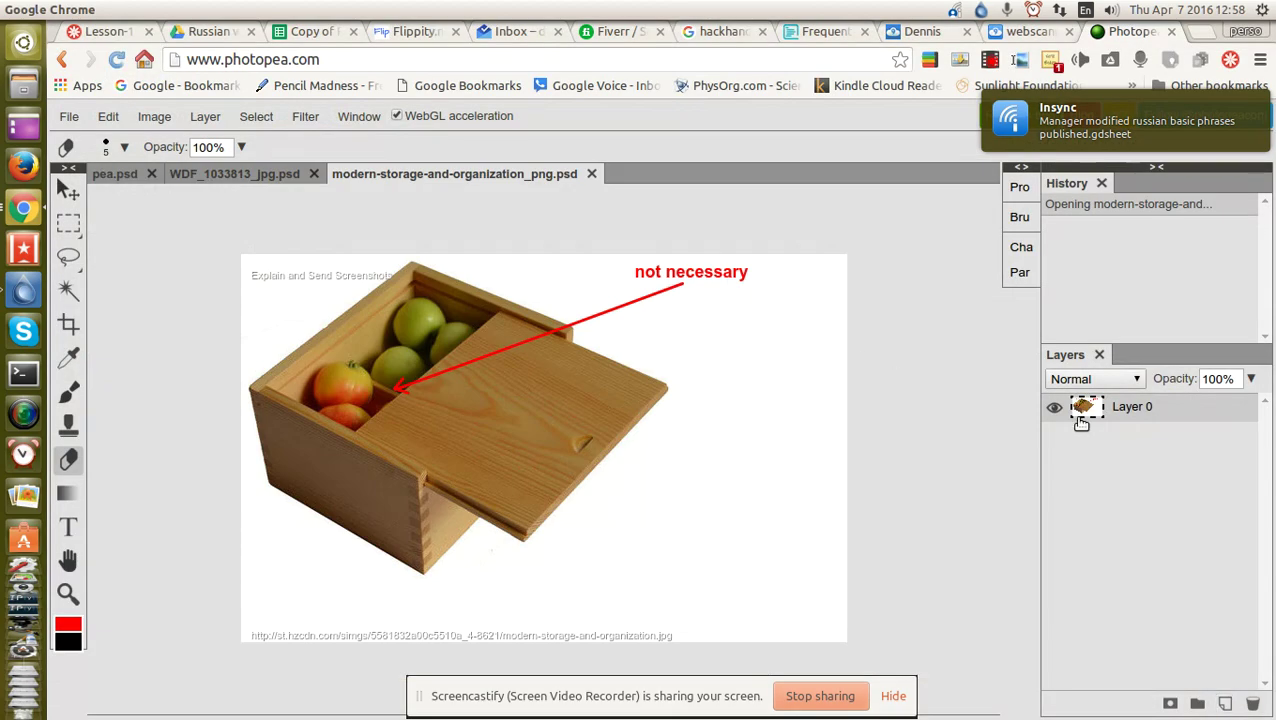
Compare the leaf and box documents, ending on the box layer's context menu.
left_click(256, 176)
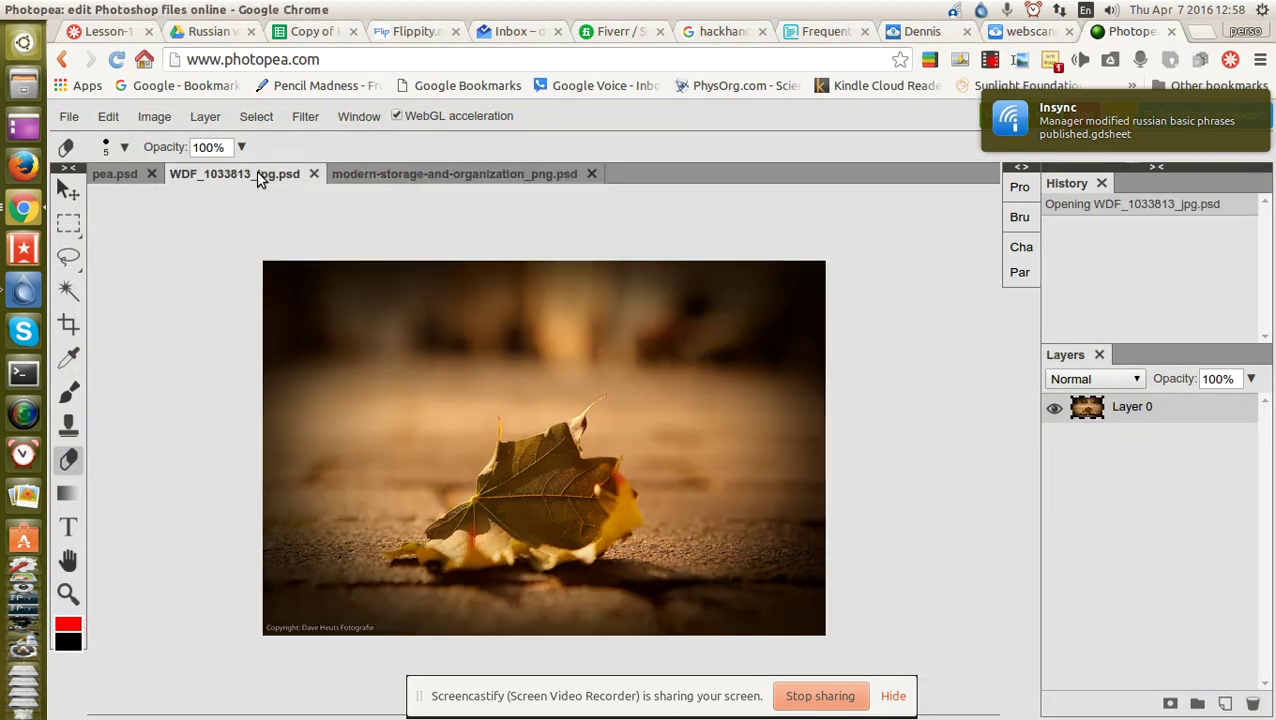
left_click(435, 177)
left_click(295, 174)
left_click(485, 180)
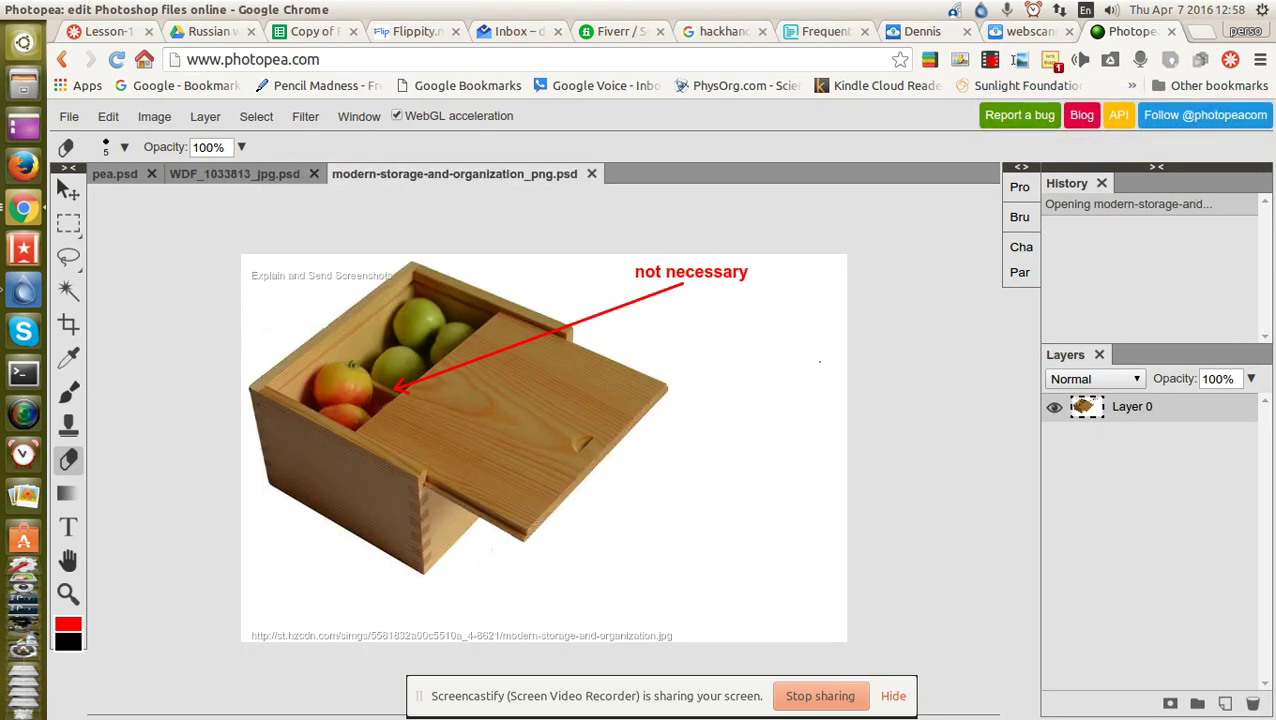
right_click(1132, 412)
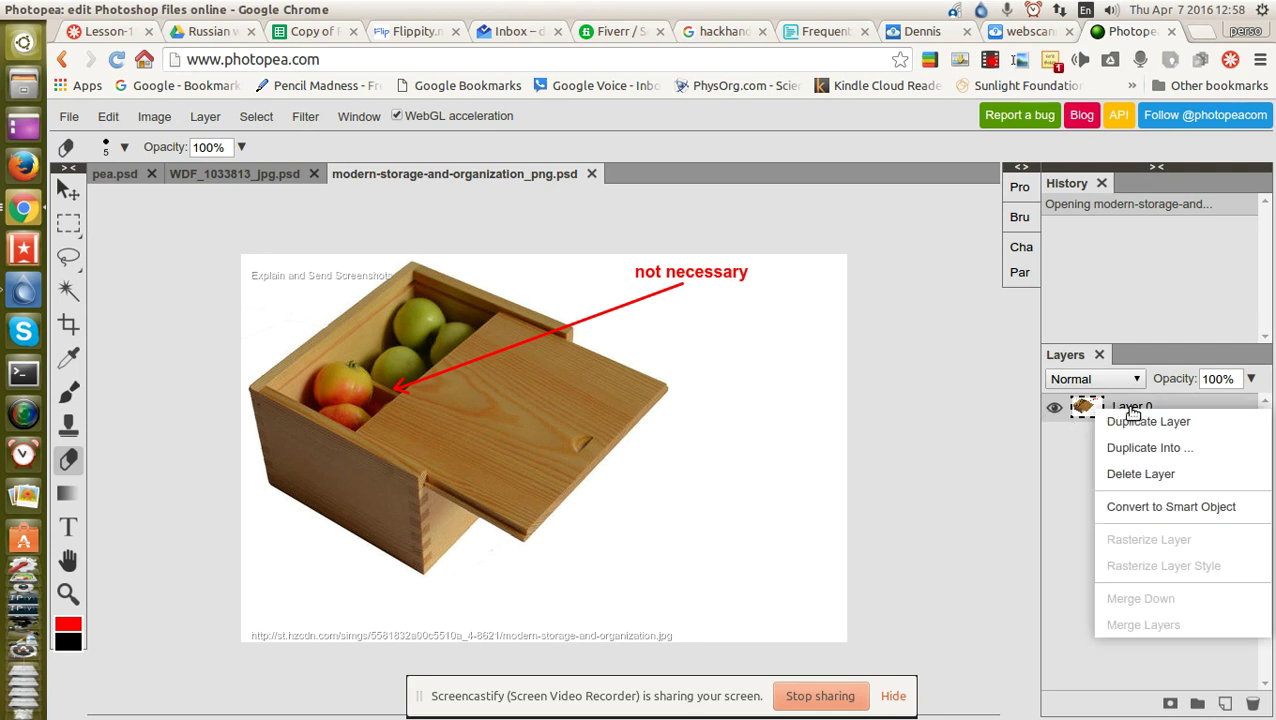
Duplicate the box layer into WDF_1033813_jpg.psd and switch to that document.
left_click(1182, 450)
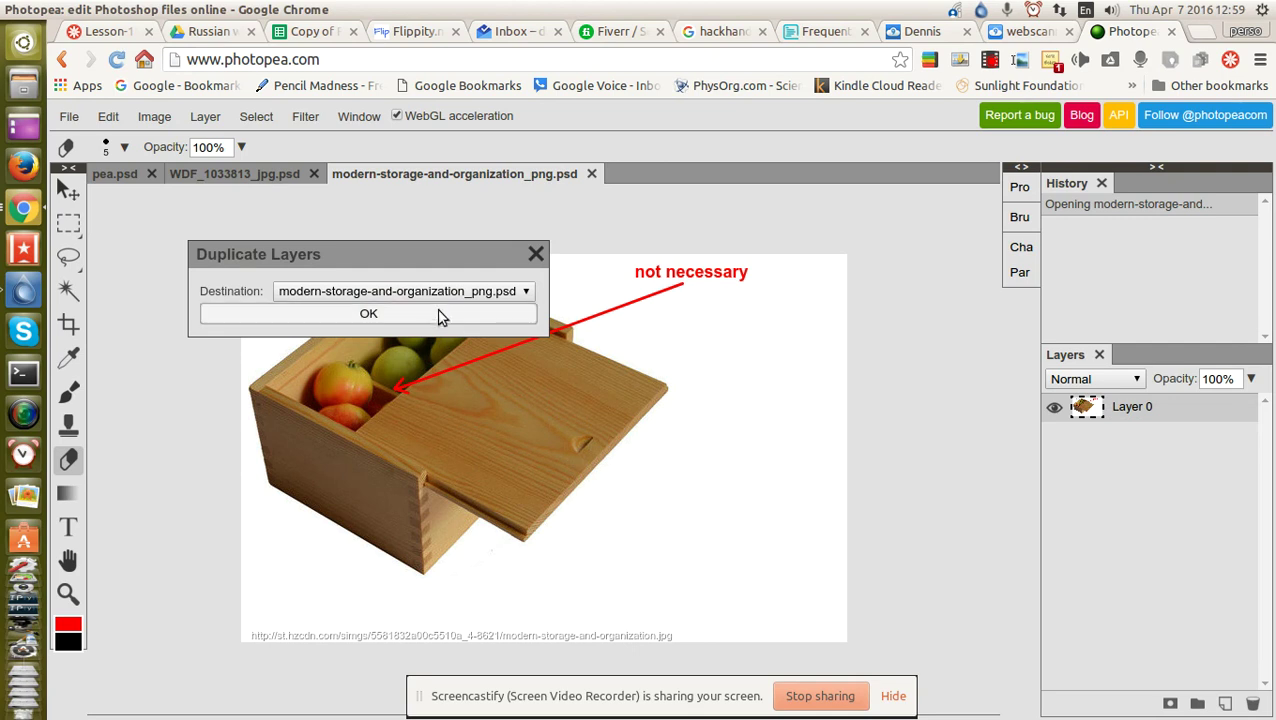
left_click(415, 298)
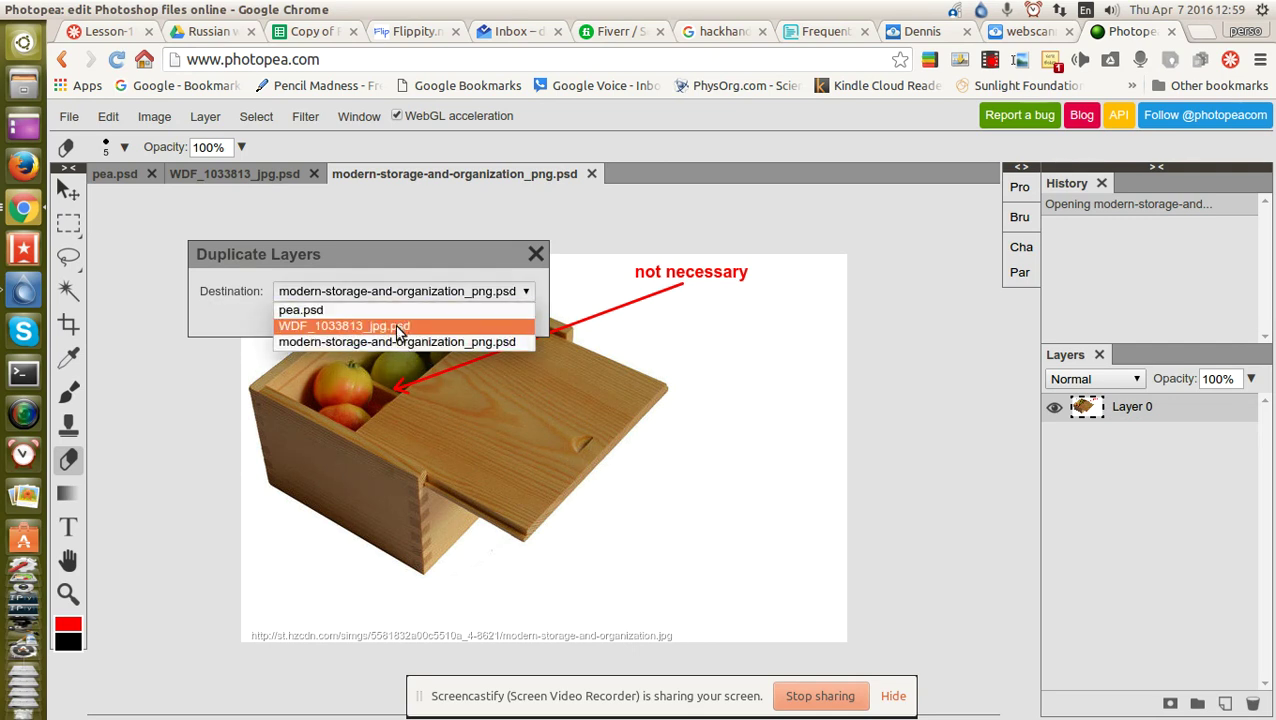
left_click(395, 325)
left_click(386, 324)
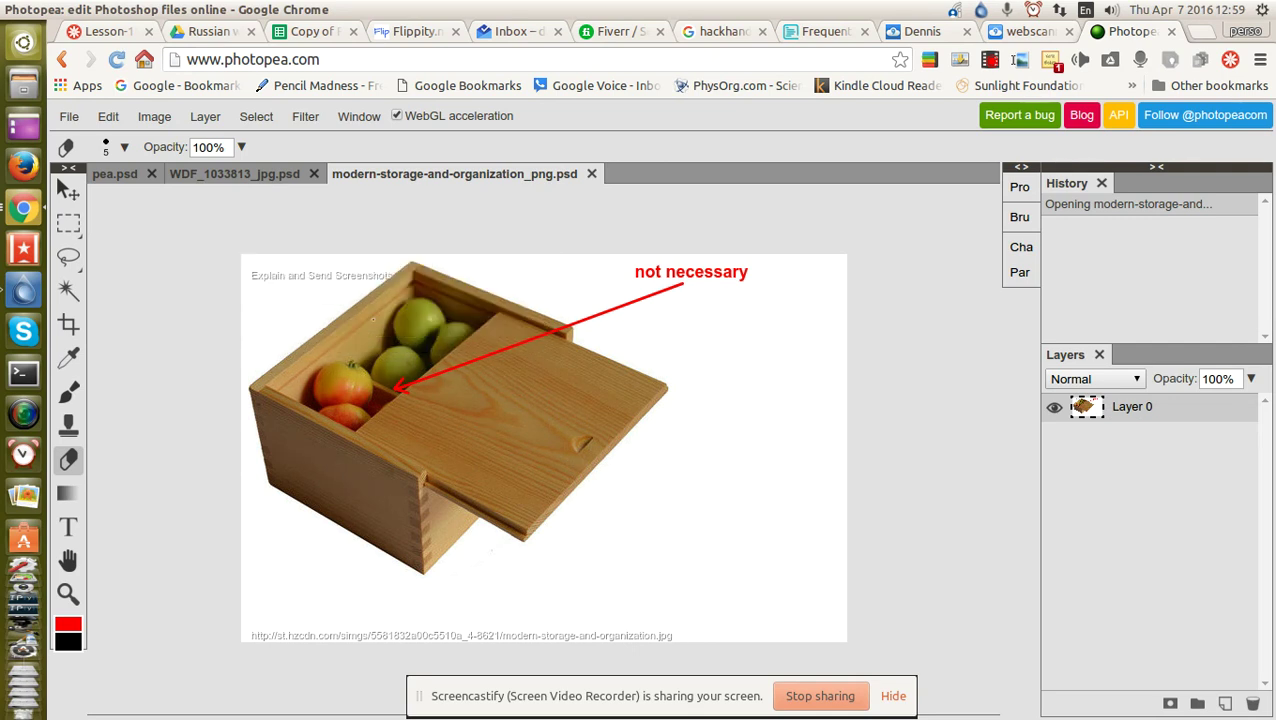
left_click(252, 174)
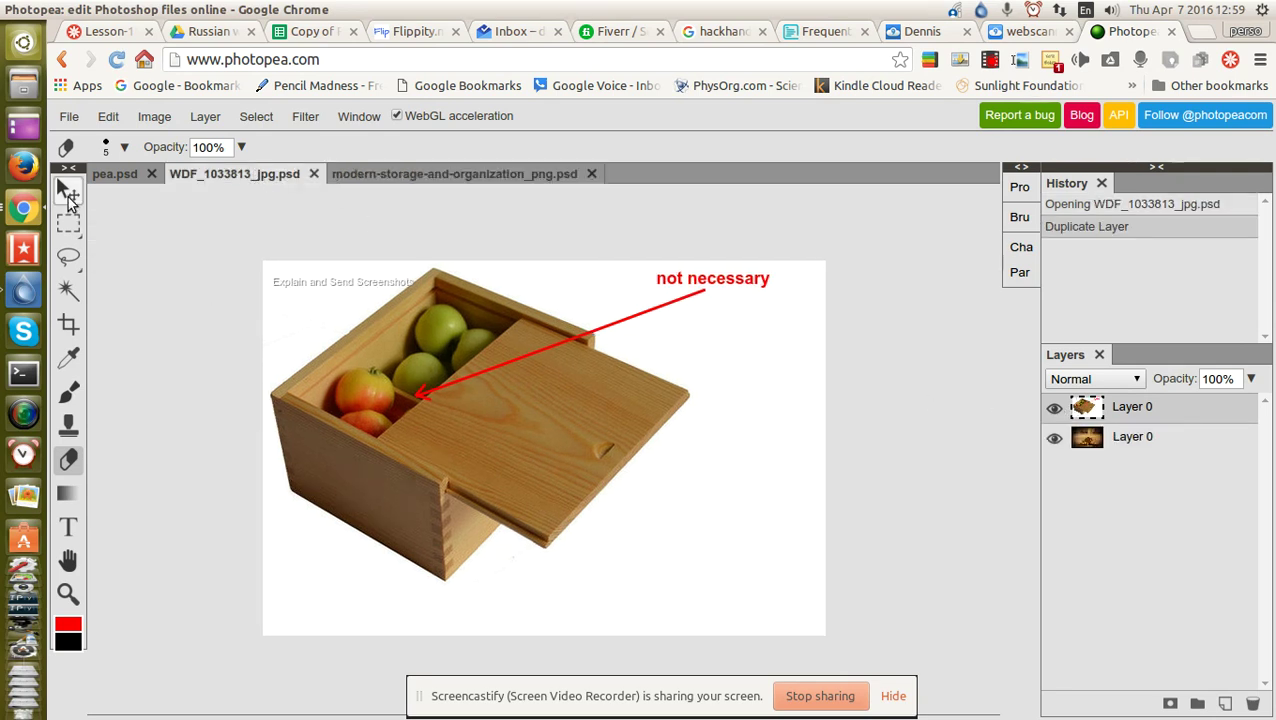
left_click(68, 190)
Drag the box photo layer right and down over the leaf photo.
left_click_drag(435, 393, 470, 439)
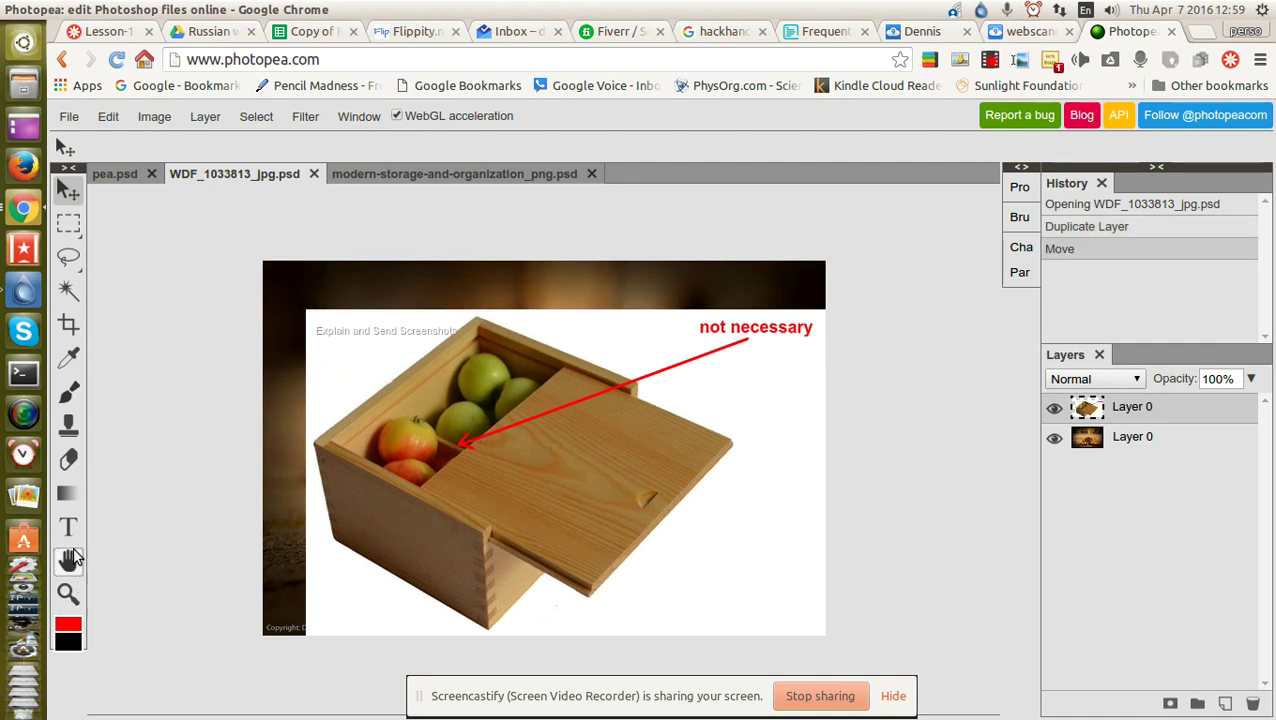
left_click(70, 460)
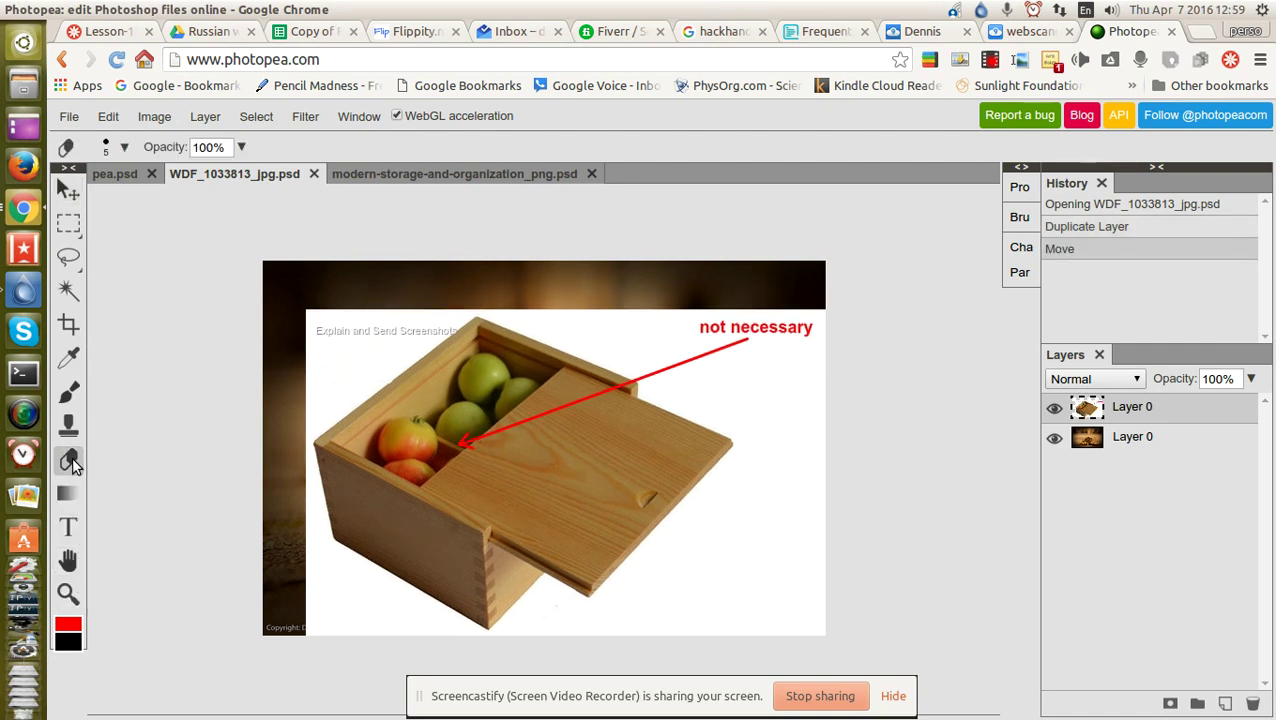
Erase patches of the box lid with a 12 px hard eraser so the leaf shows through.
left_click(126, 150)
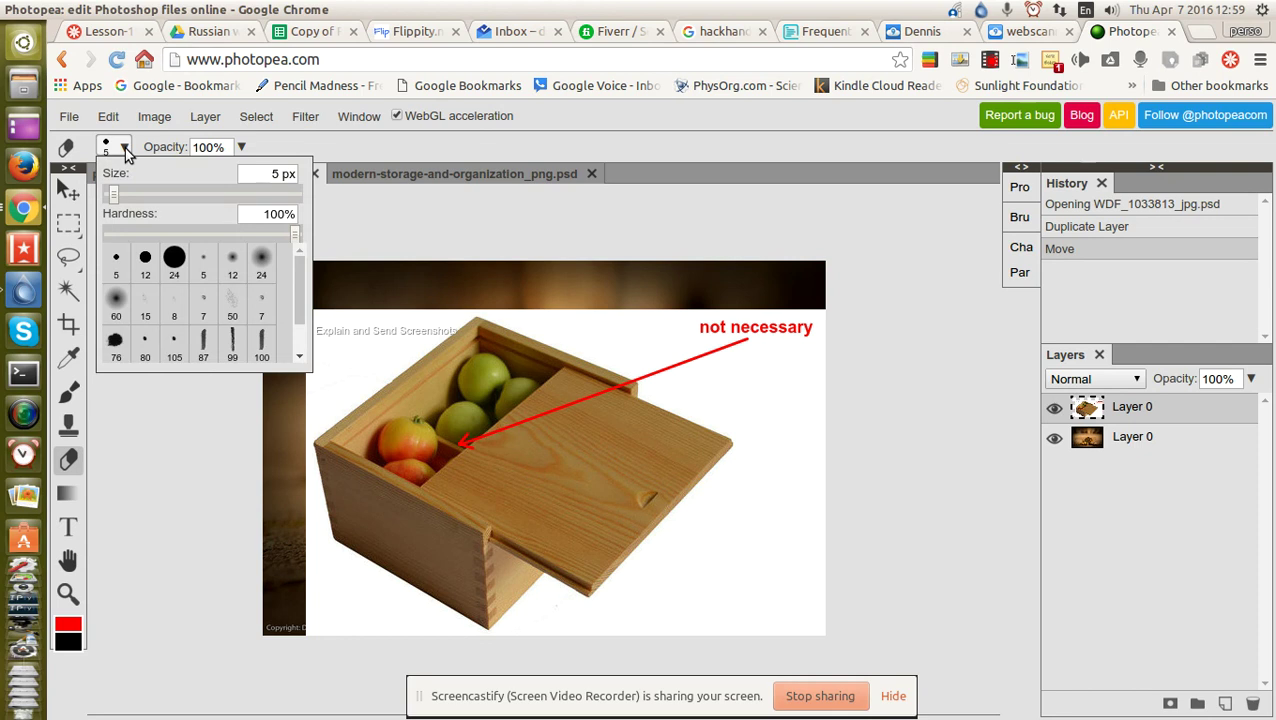
left_click(146, 262)
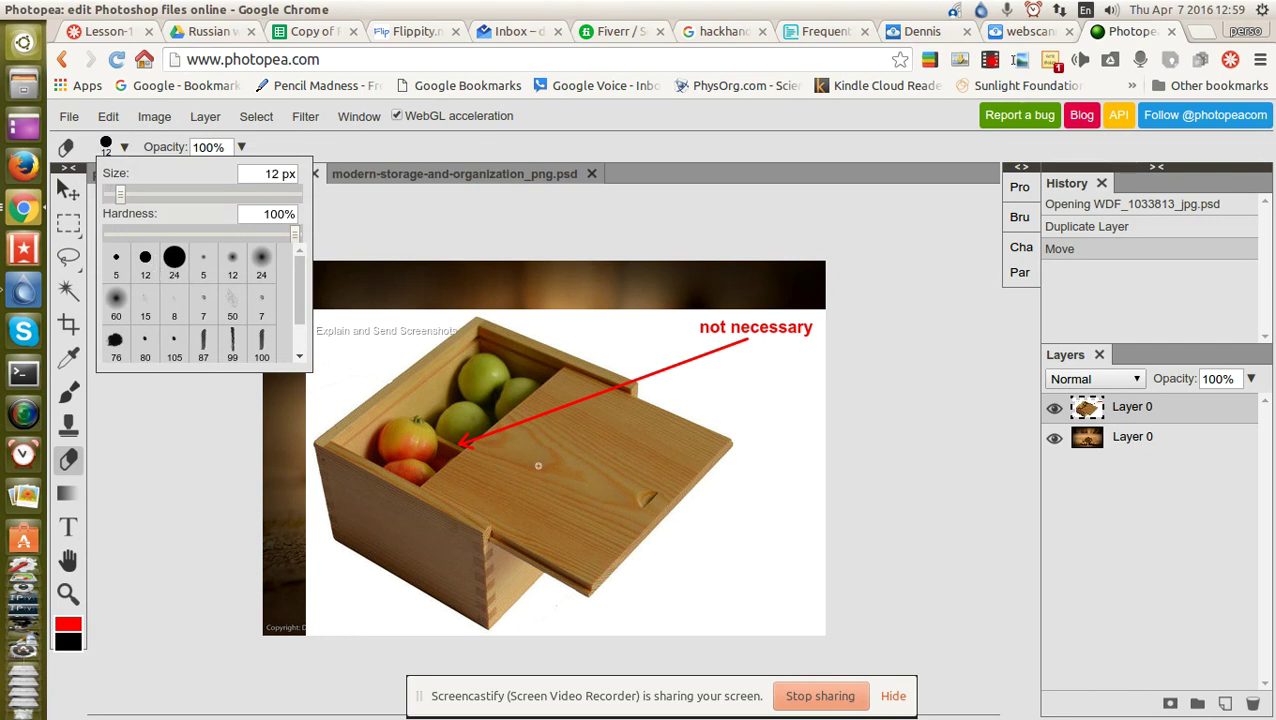
left_click(569, 438)
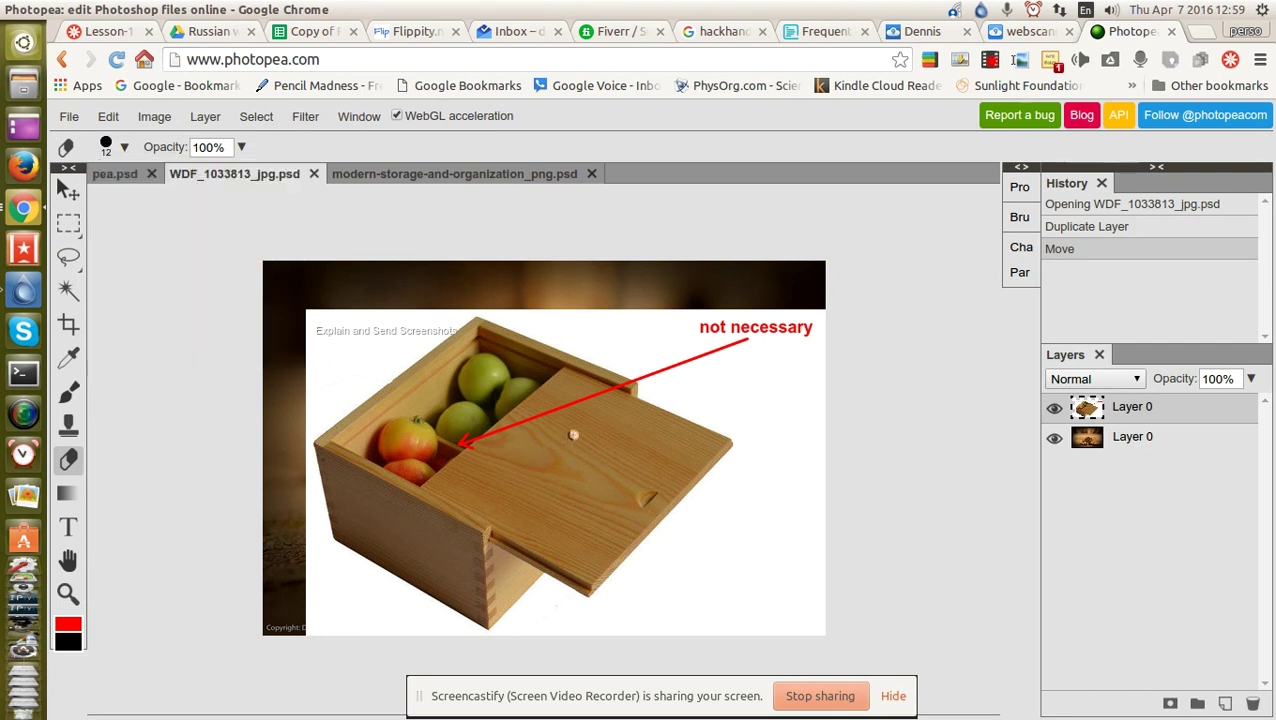
mouse_move(568, 440)
left_mouse_down()
mouse_move(627, 449)
mouse_move(522, 461)
mouse_move(558, 445)
mouse_move(559, 501)
mouse_move(519, 495)
mouse_move(523, 480)
mouse_move(545, 480)
mouse_move(496, 478)
mouse_move(530, 468)
mouse_move(492, 469)
mouse_move(552, 427)
mouse_move(514, 461)
mouse_move(498, 445)
mouse_move(610, 462)
mouse_move(601, 435)
mouse_move(602, 463)
mouse_move(636, 459)
mouse_move(582, 499)
mouse_move(597, 449)
mouse_move(626, 504)
mouse_move(562, 514)
mouse_move(612, 500)
mouse_move(638, 513)
mouse_move(531, 510)
mouse_move(609, 492)
mouse_move(659, 500)
mouse_move(630, 523)
mouse_move(562, 523)
mouse_move(471, 492)
mouse_move(494, 478)
mouse_move(445, 508)
mouse_move(559, 509)
mouse_move(548, 532)
mouse_move(443, 529)
mouse_move(555, 532)
mouse_move(517, 549)
mouse_move(638, 537)
mouse_move(529, 539)
left_mouse_up()
left_click_drag(460, 517, 460, 517)
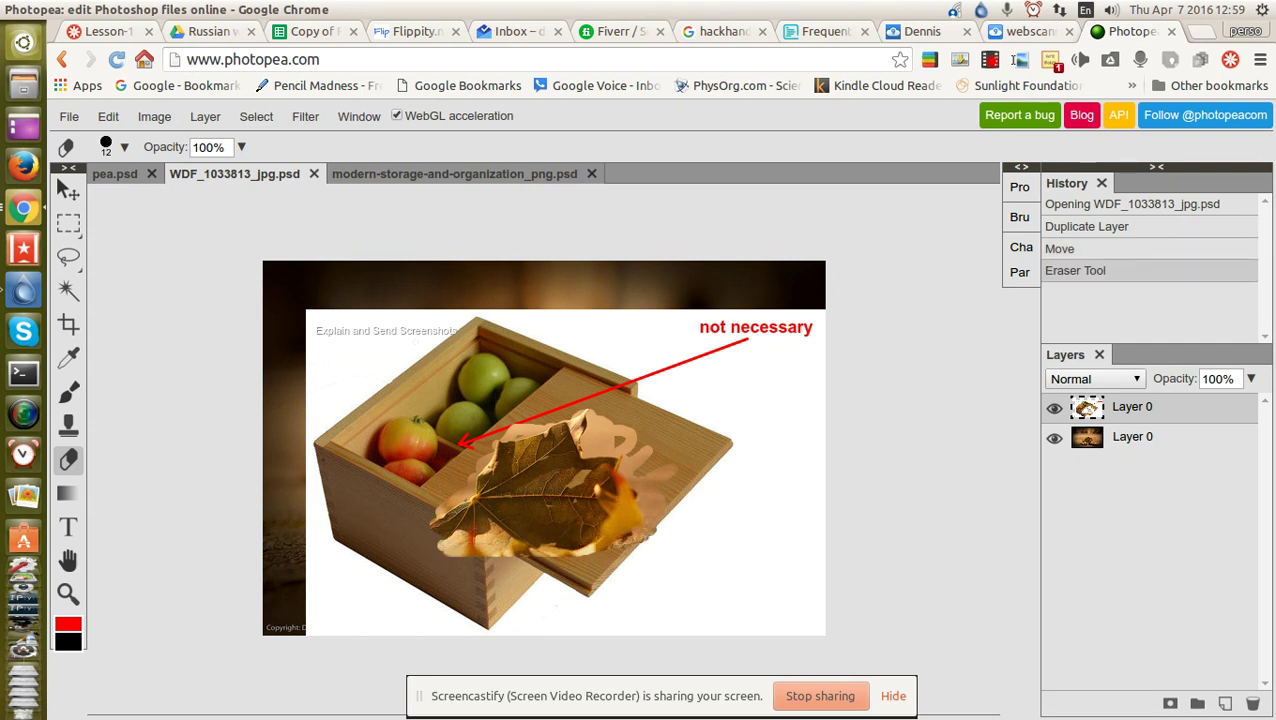
left_click(64, 186)
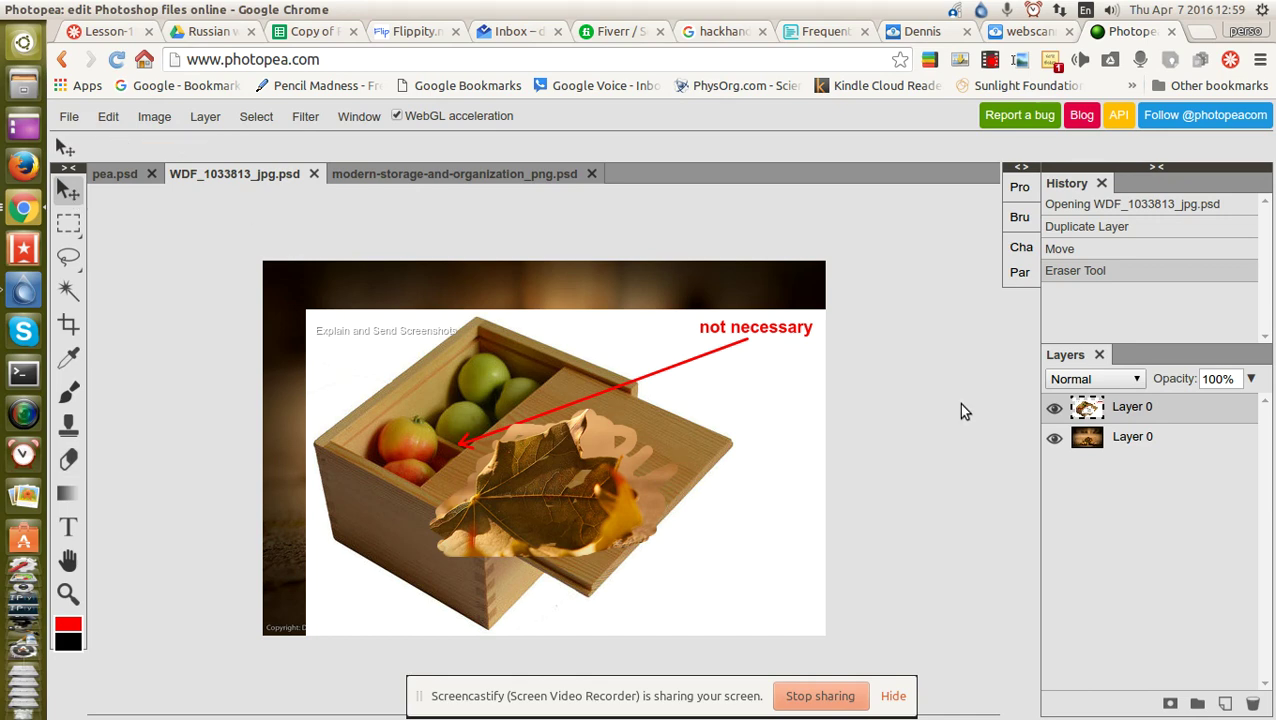
Check the leaf by toggling the box layer, then erase more box along the leaf's bottom and left edges.
left_click(1055, 409)
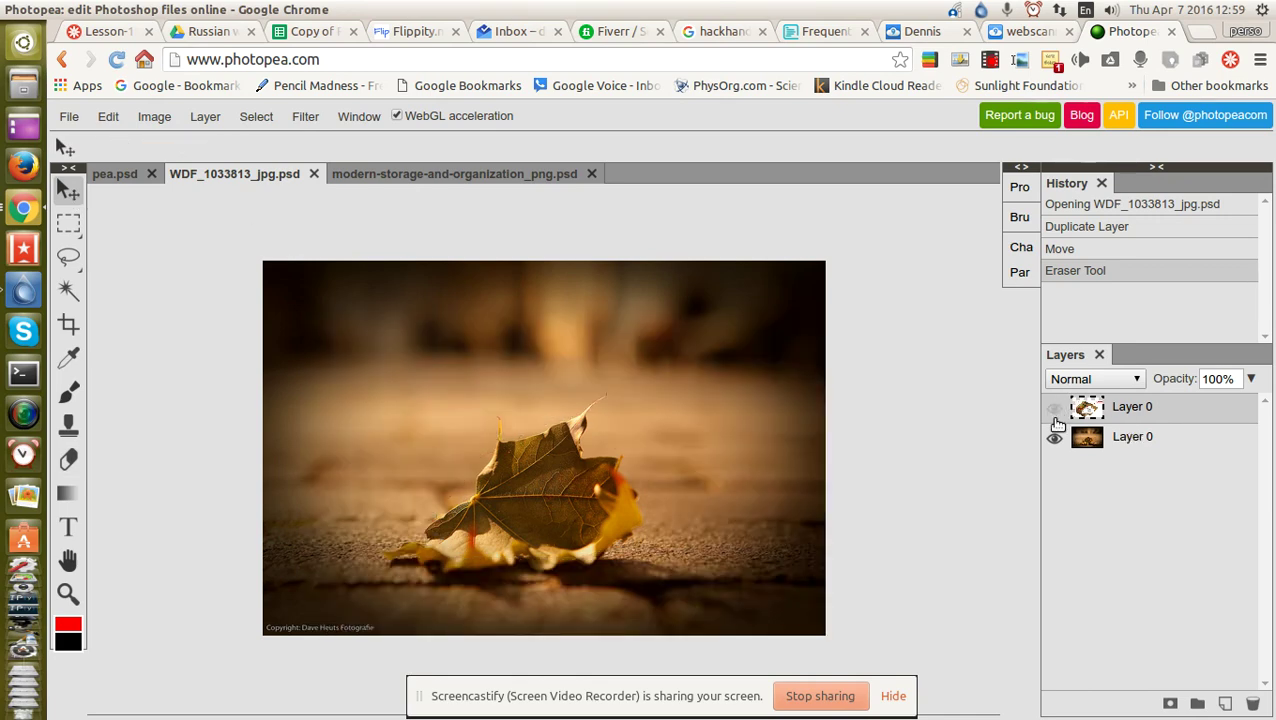
left_click(1055, 409)
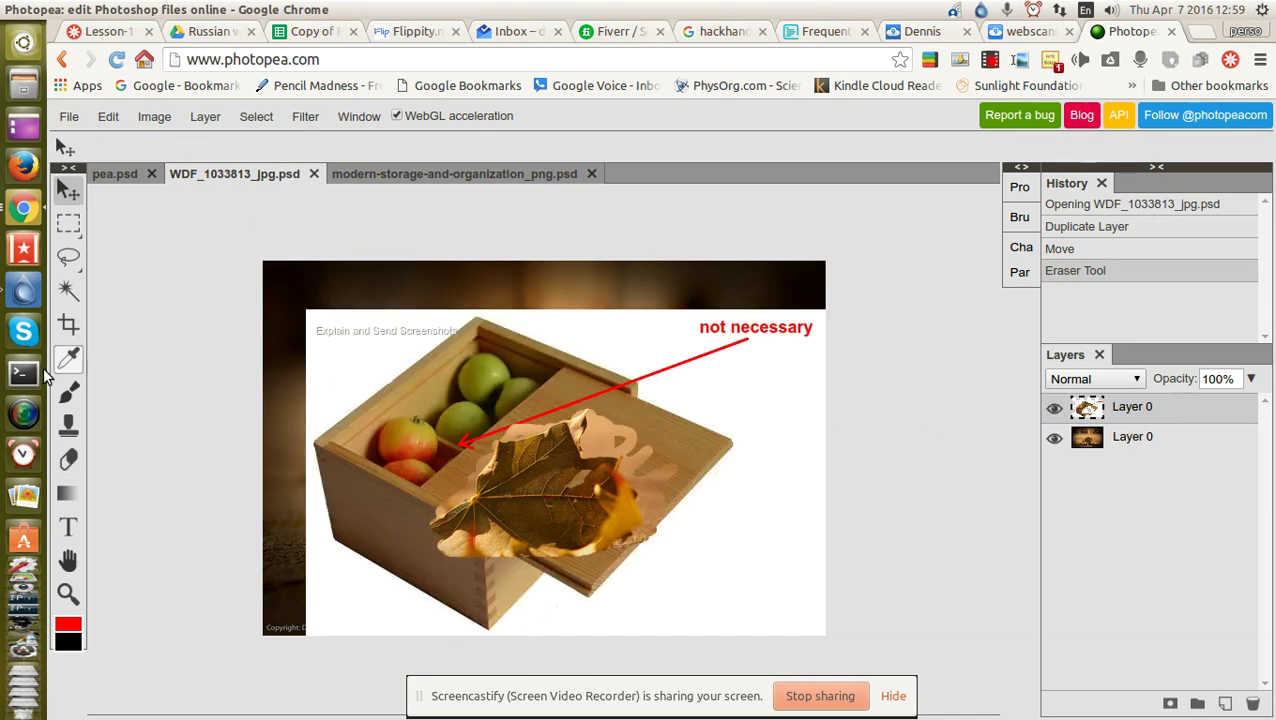
left_click(68, 459)
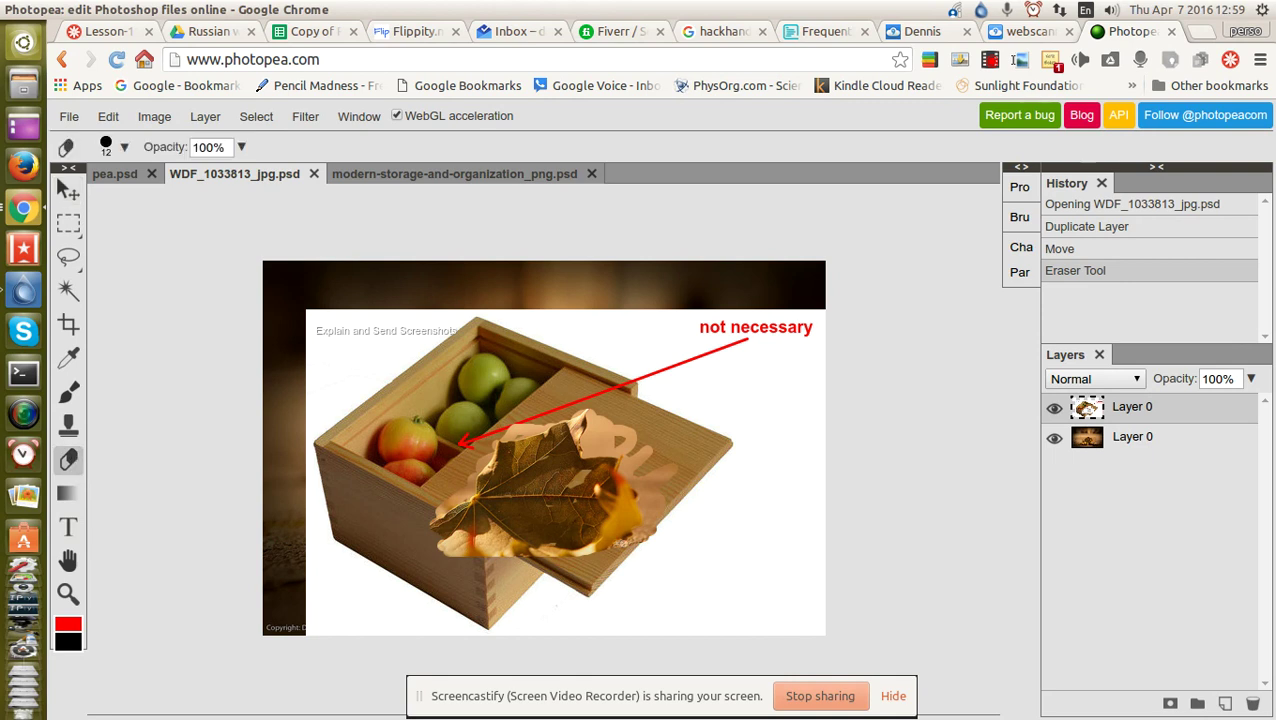
left_click_drag(595, 548, 650, 538)
mouse_move(448, 538)
left_mouse_down()
mouse_move(416, 522)
mouse_move(430, 552)
mouse_move(460, 554)
left_mouse_up()
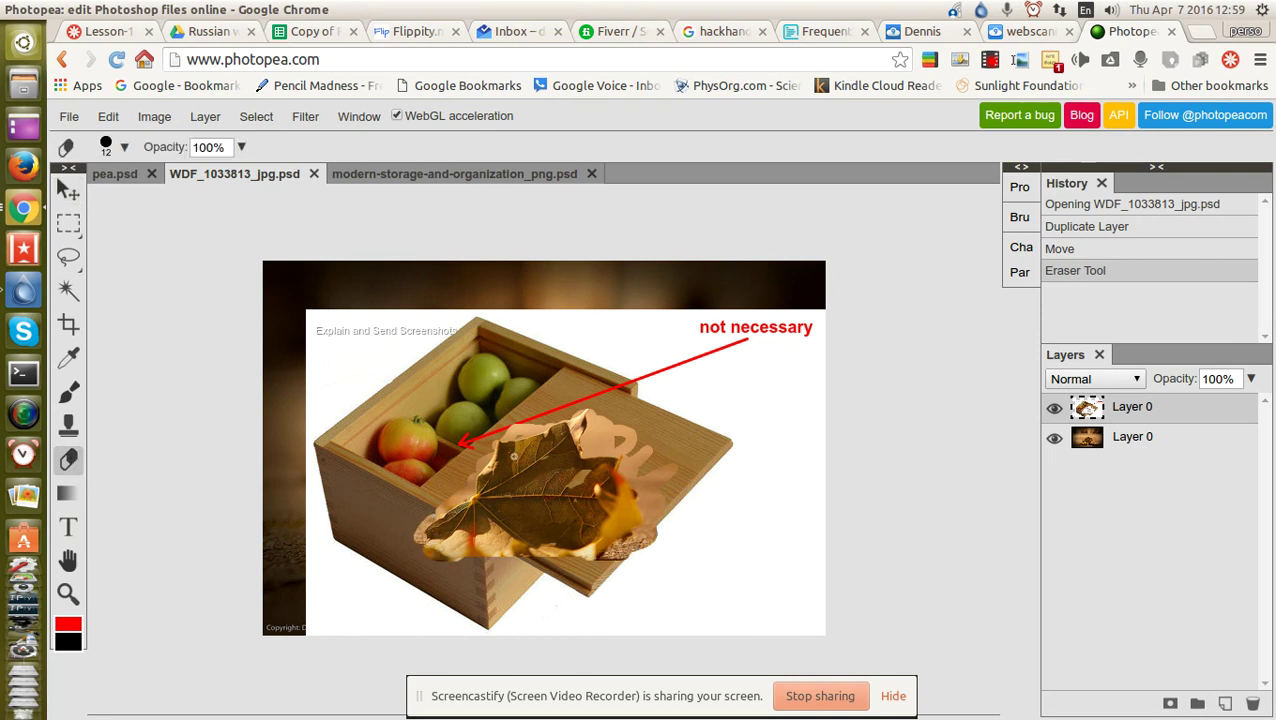
Save for Web as a 600×400 PNG named newnameWDF_1033813_jpg.png.
left_click(69, 117)
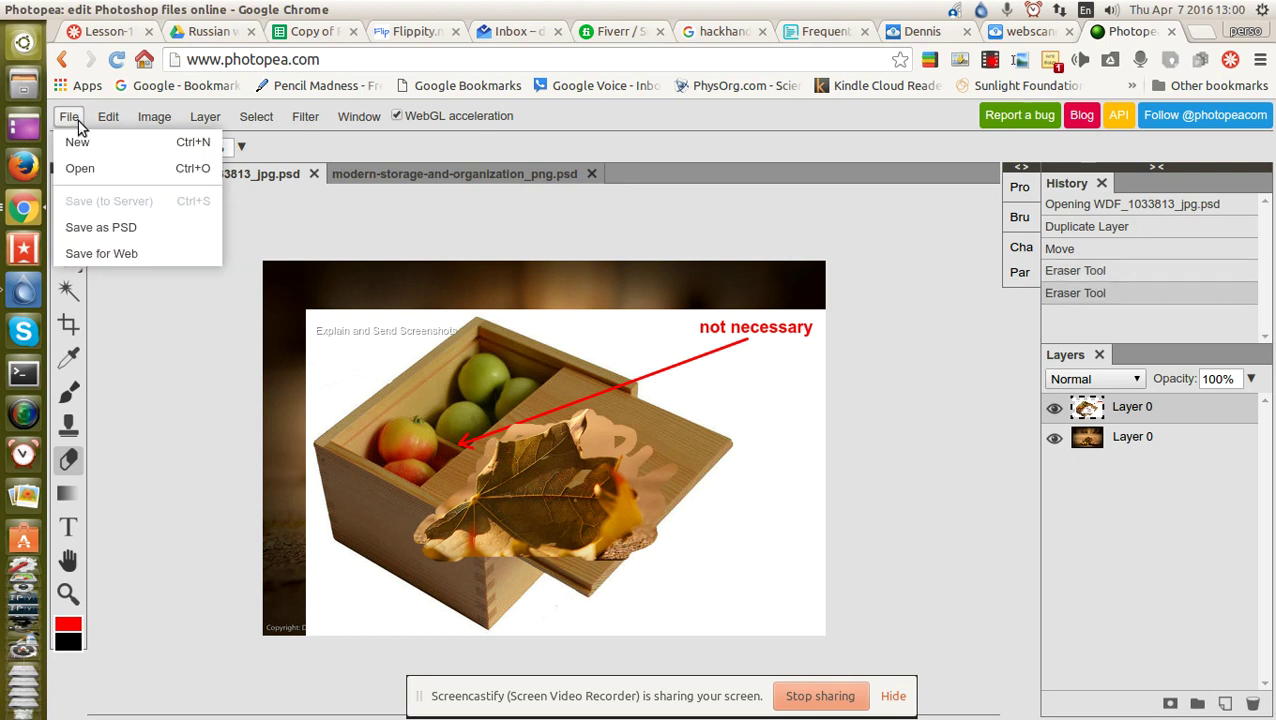
left_click(100, 254)
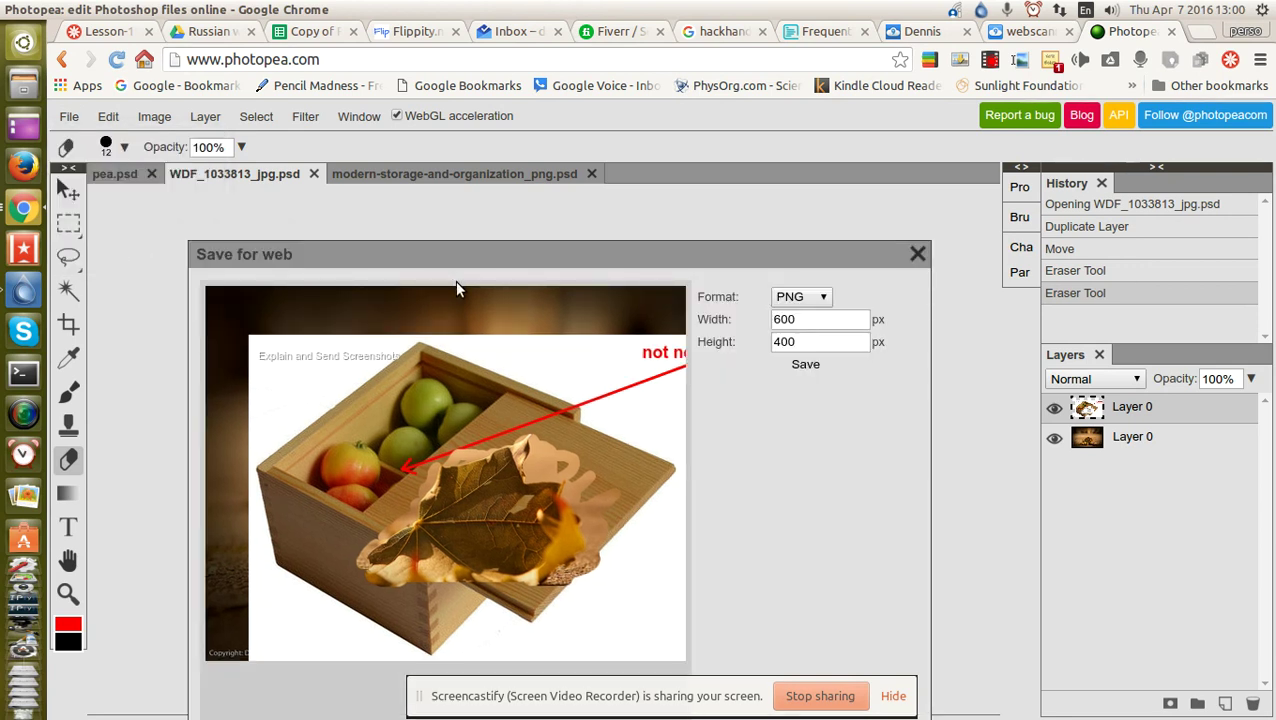
left_click(804, 366)
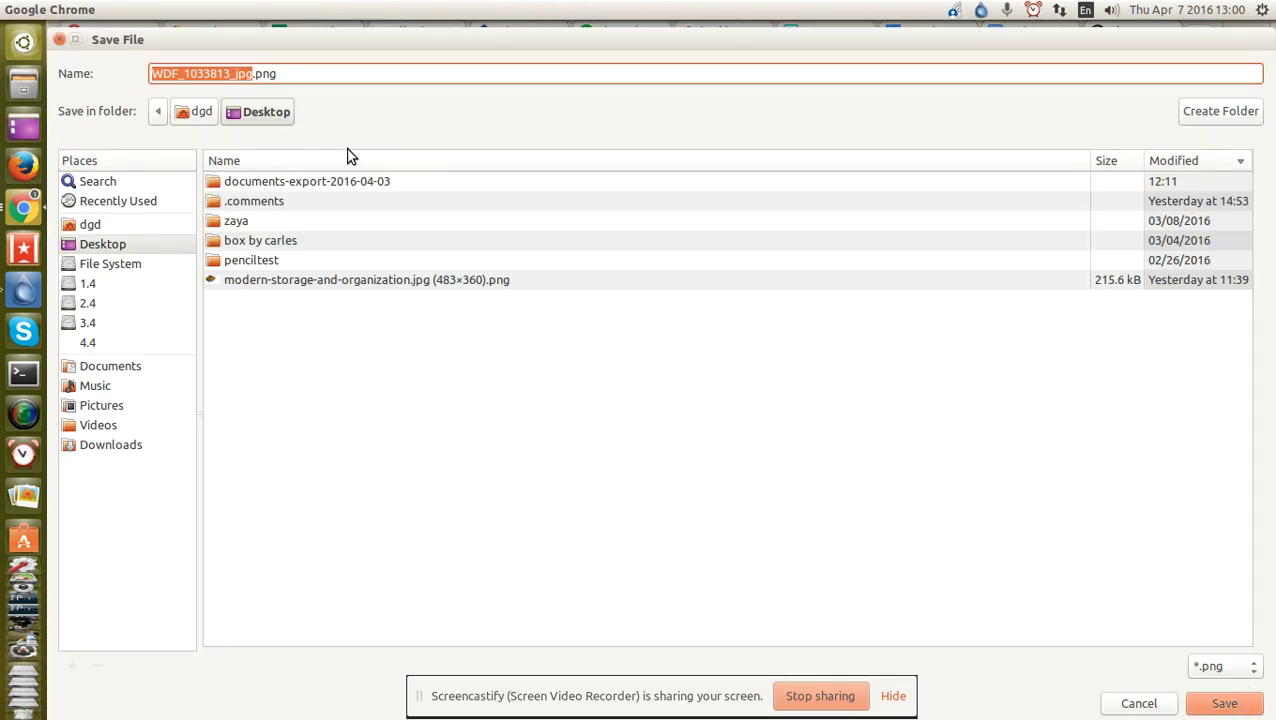
left_click(154, 72)
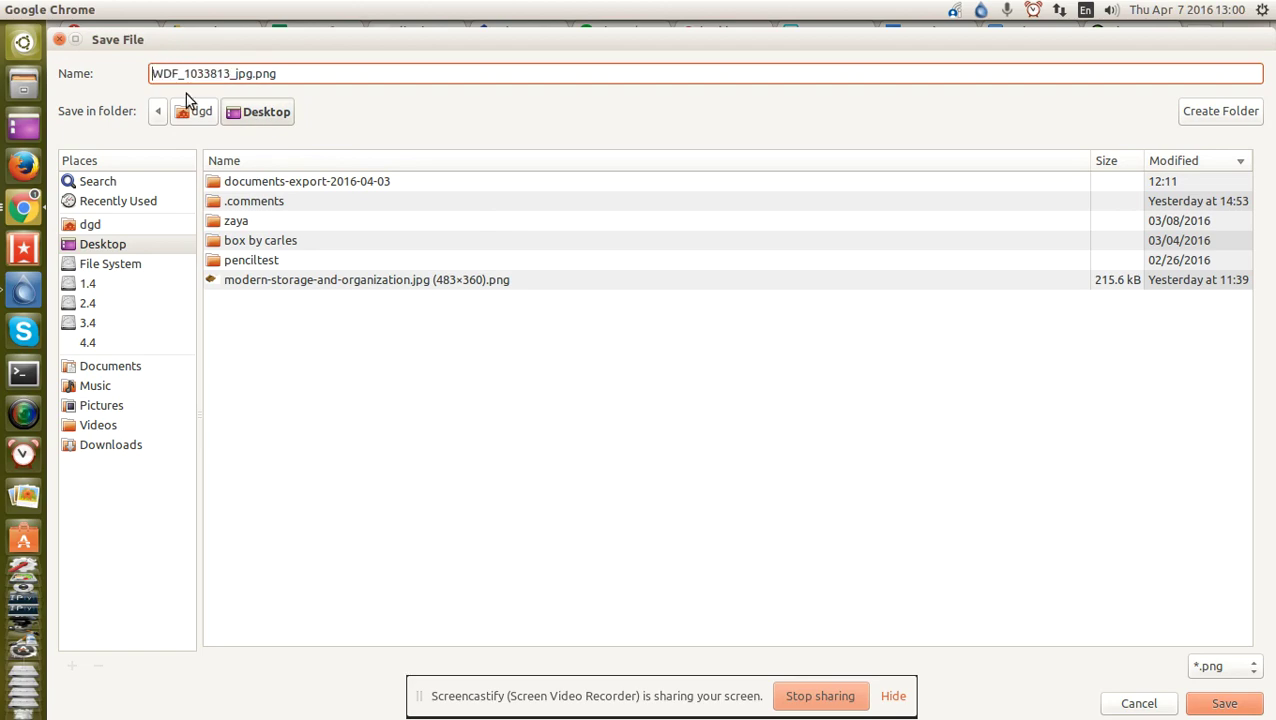
type("newname")
key("Return")
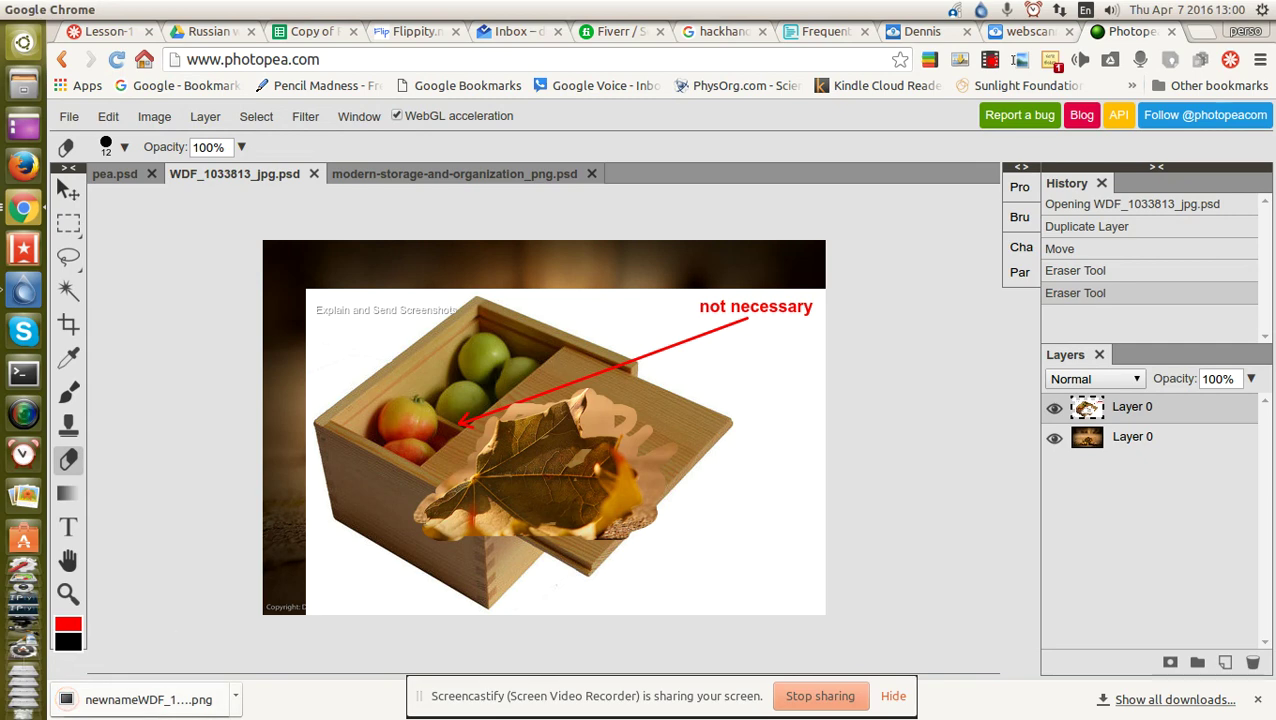
Reopen the exported newnameWDF_1033813_jpg.png as its own document.
left_click(69, 116)
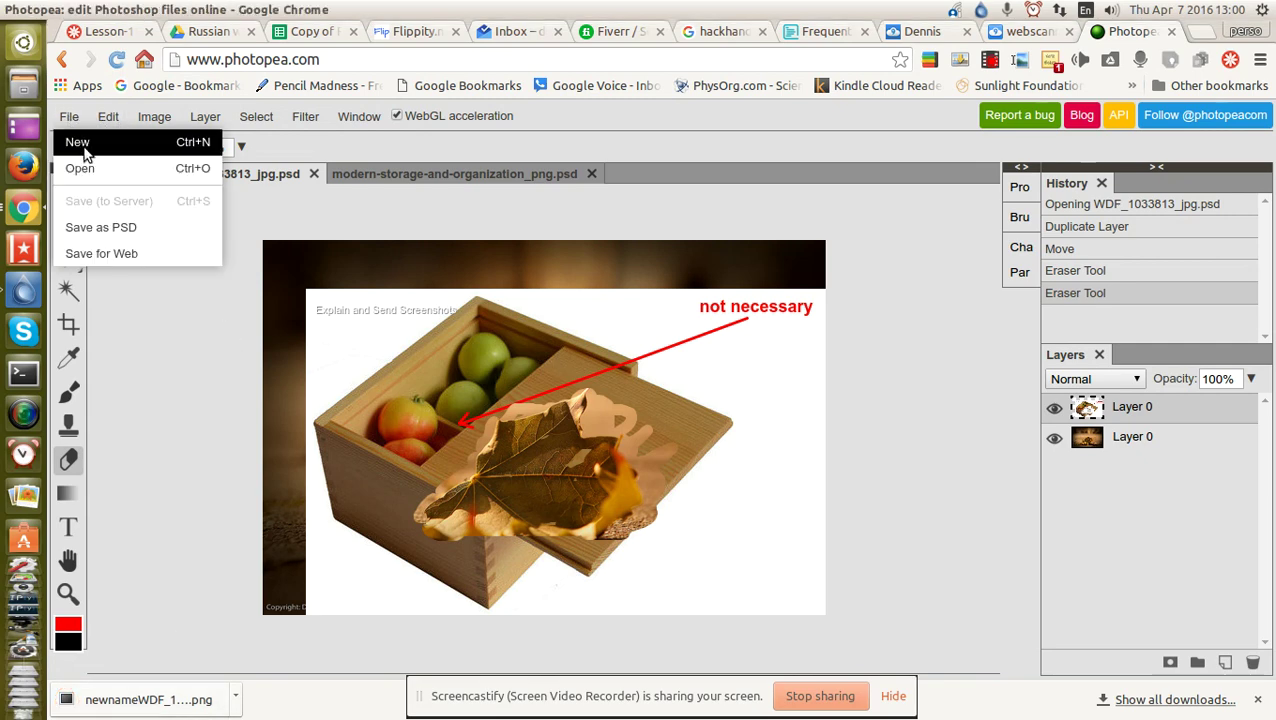
left_click(82, 165)
left_click(299, 270)
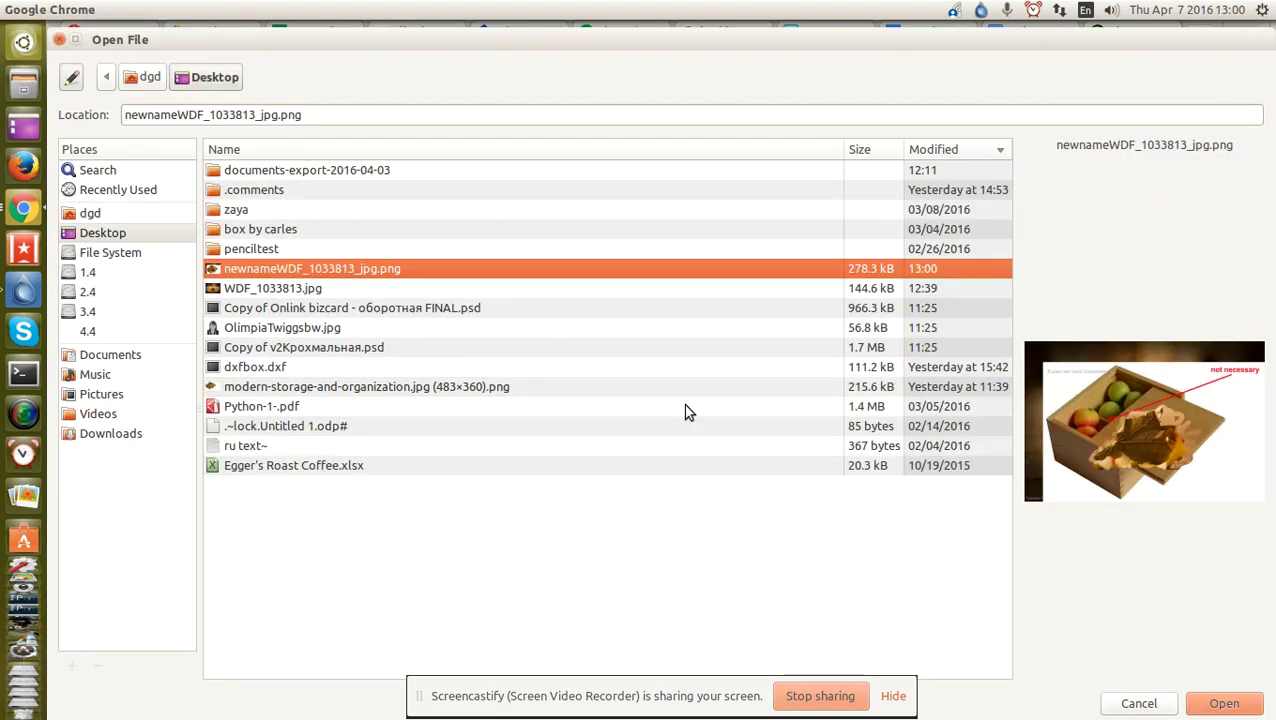
left_click(1222, 704)
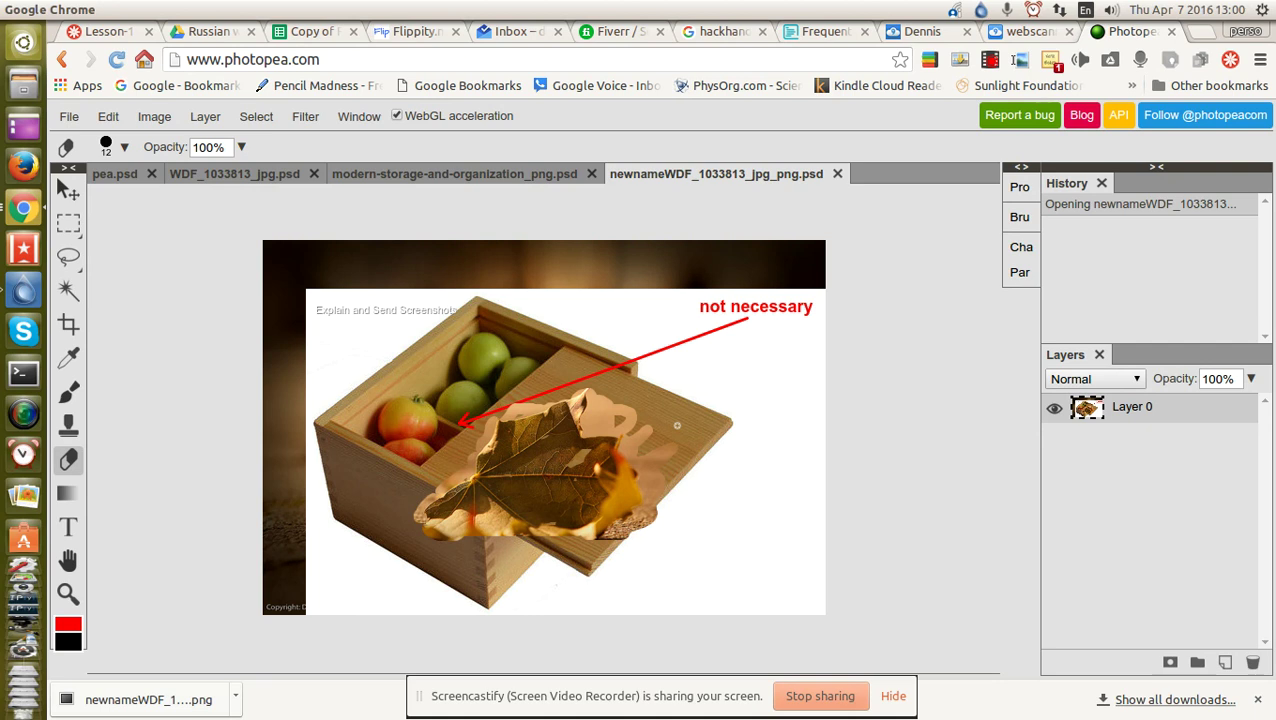
right_click(68, 223)
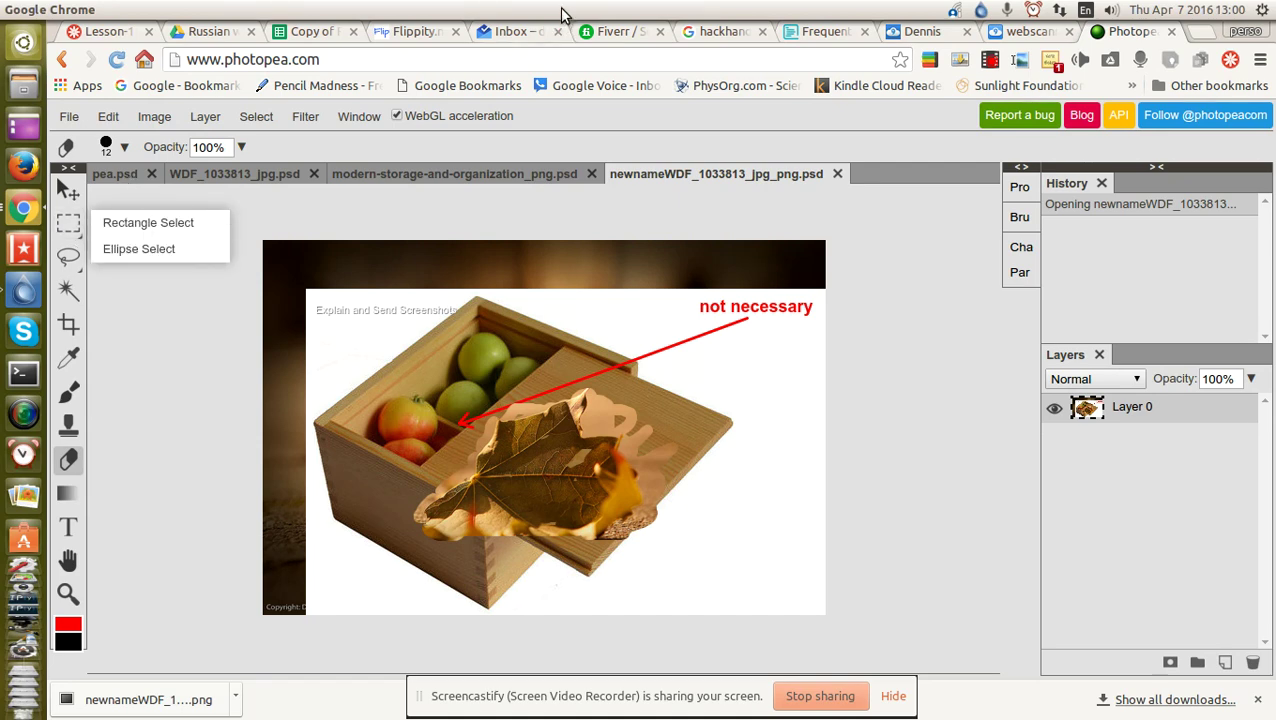
left_click(118, 174)
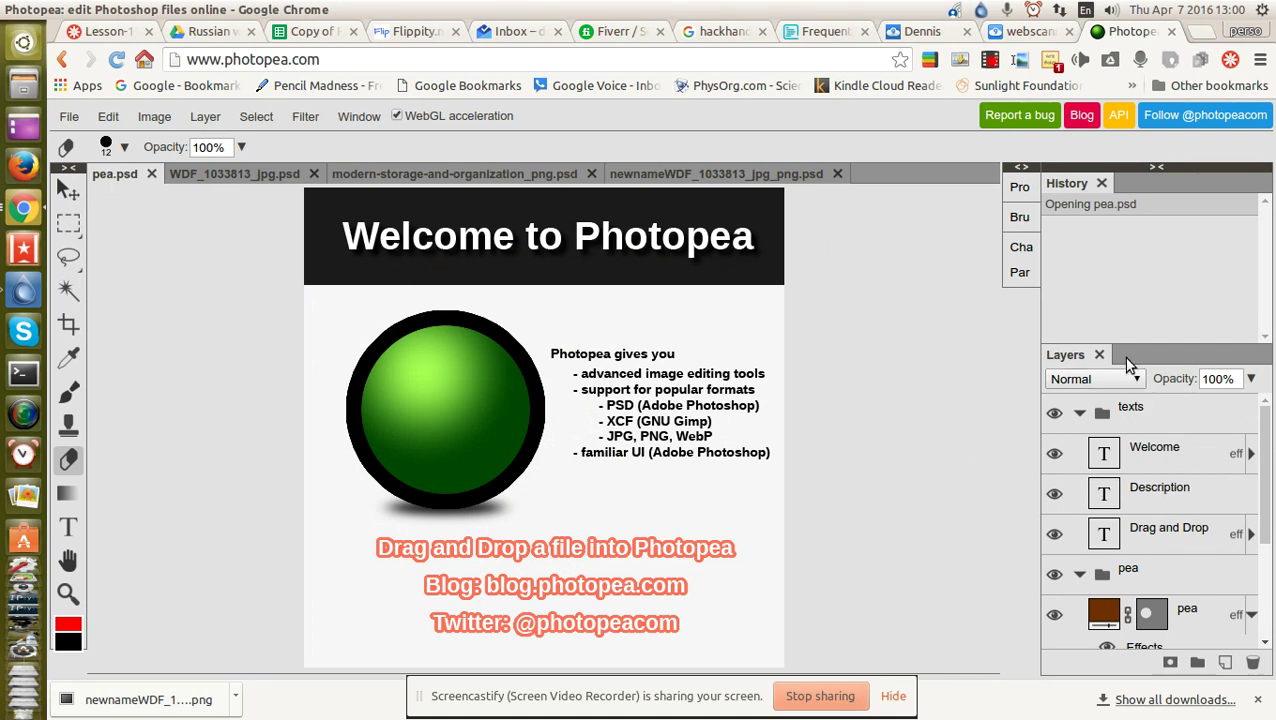
Hide and restore the shadow, black top bar and background layers in pea.psd.
left_click_drag(1263, 495, 1268, 603)
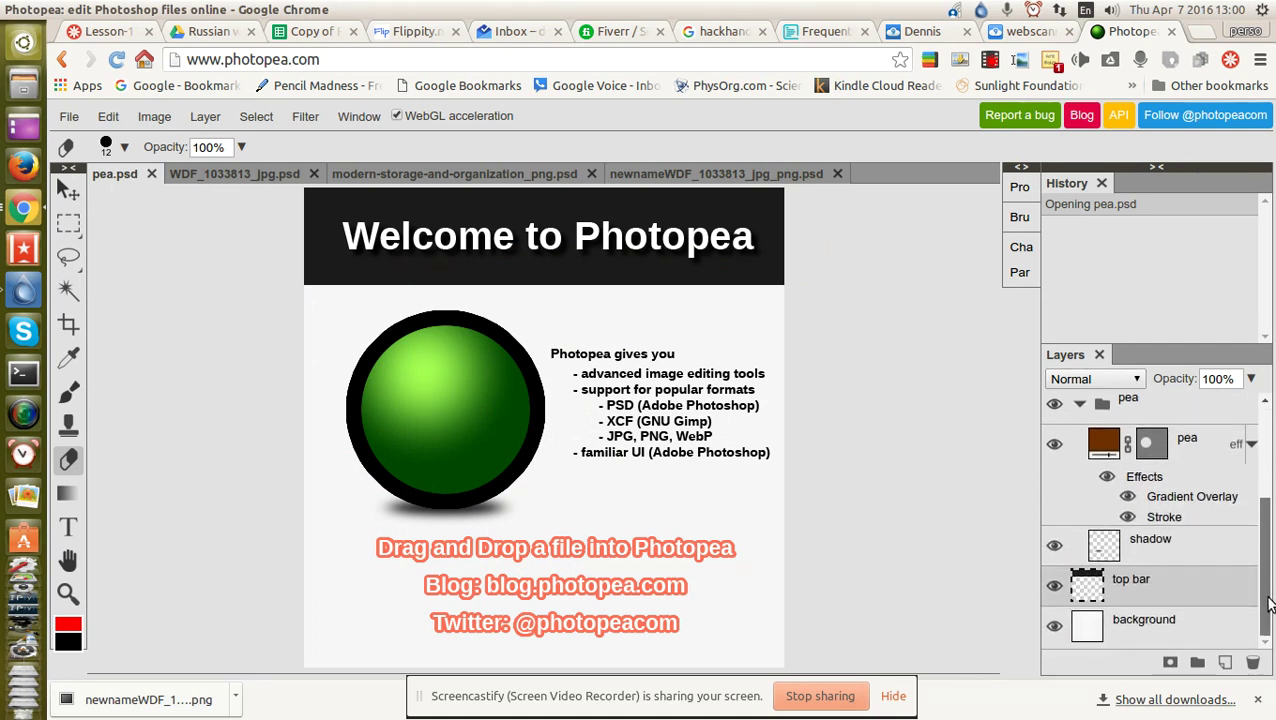
left_click(1178, 556)
left_click(1056, 552)
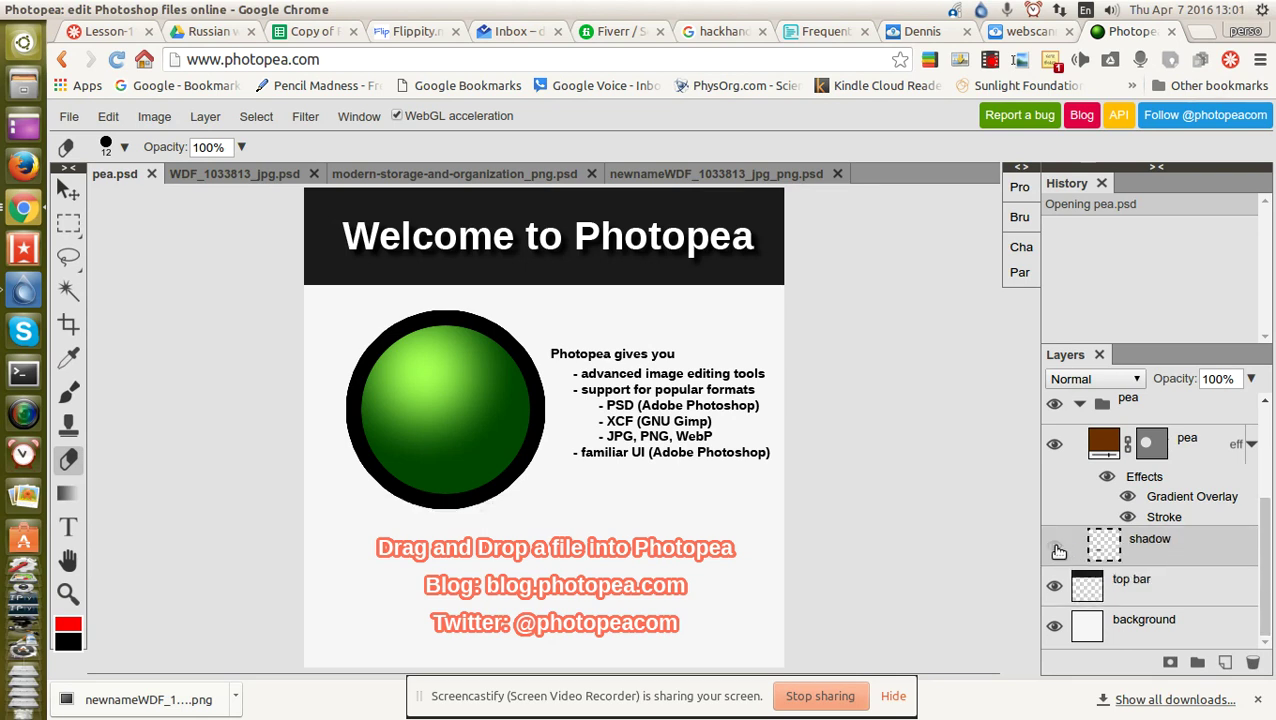
left_click(1056, 549)
left_click(1056, 549)
left_click(1055, 588)
left_click(1056, 588)
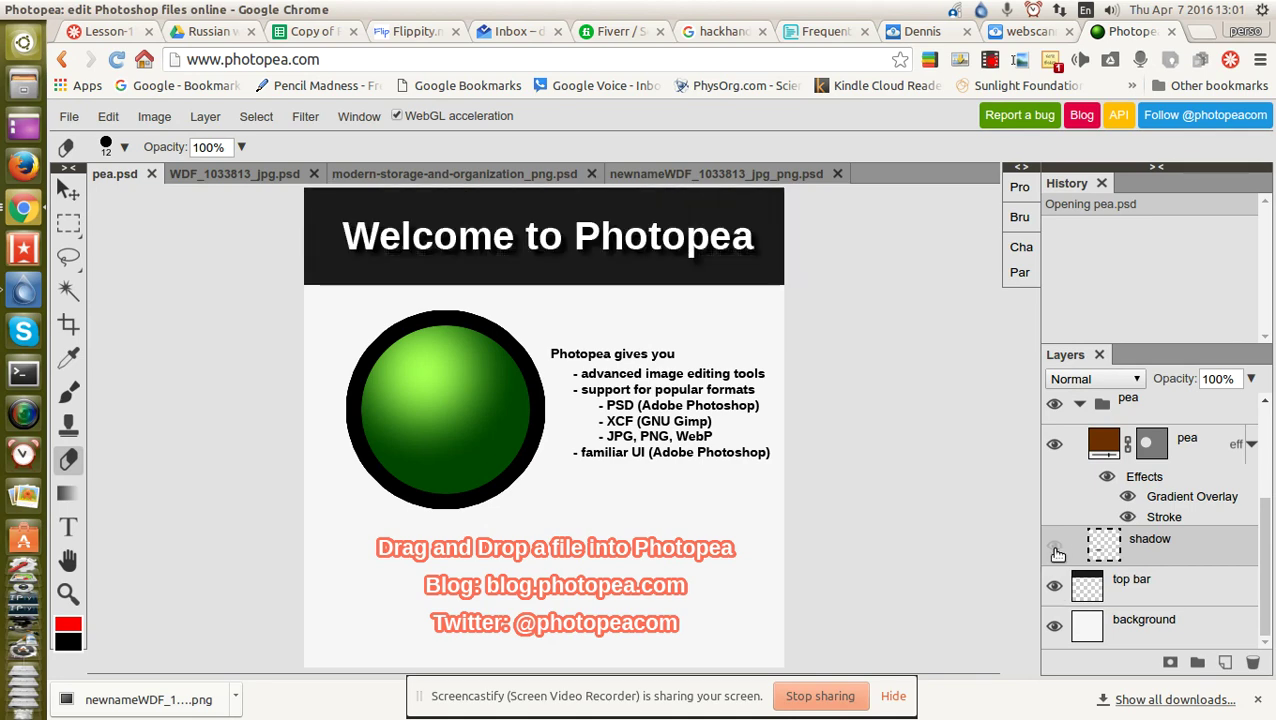
left_click(1055, 546)
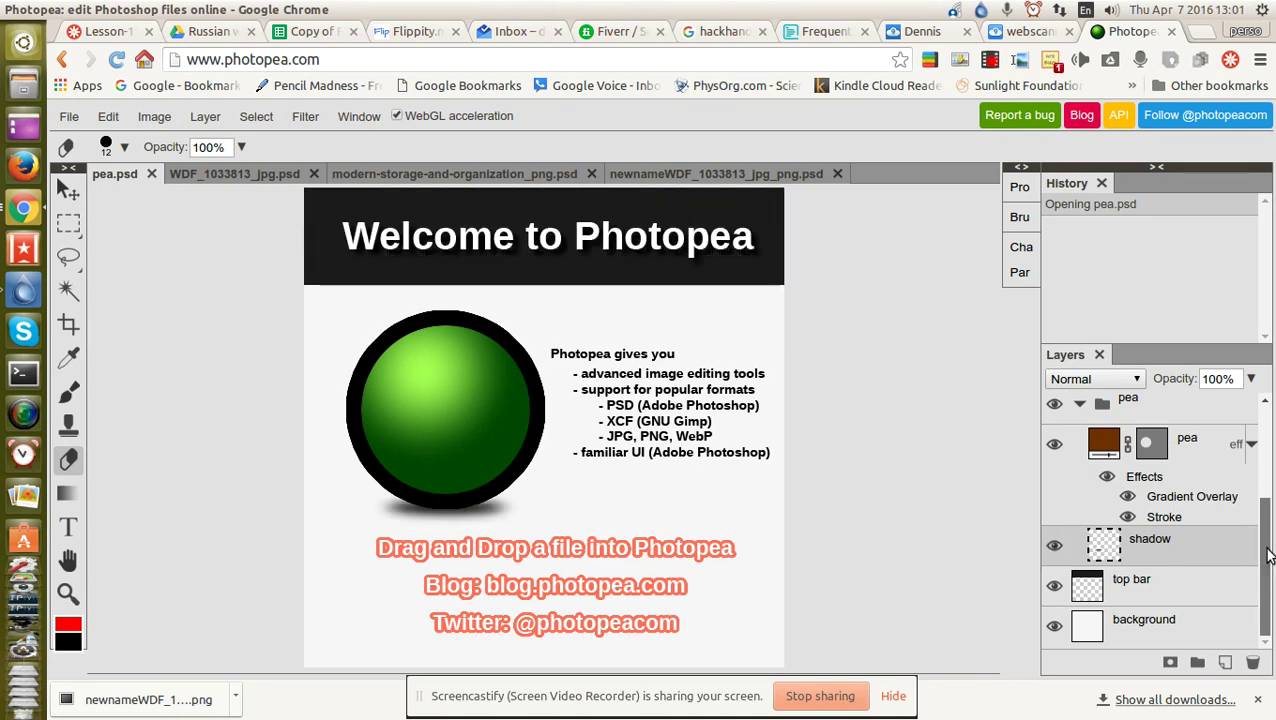
left_click(1056, 627)
left_click(1056, 627)
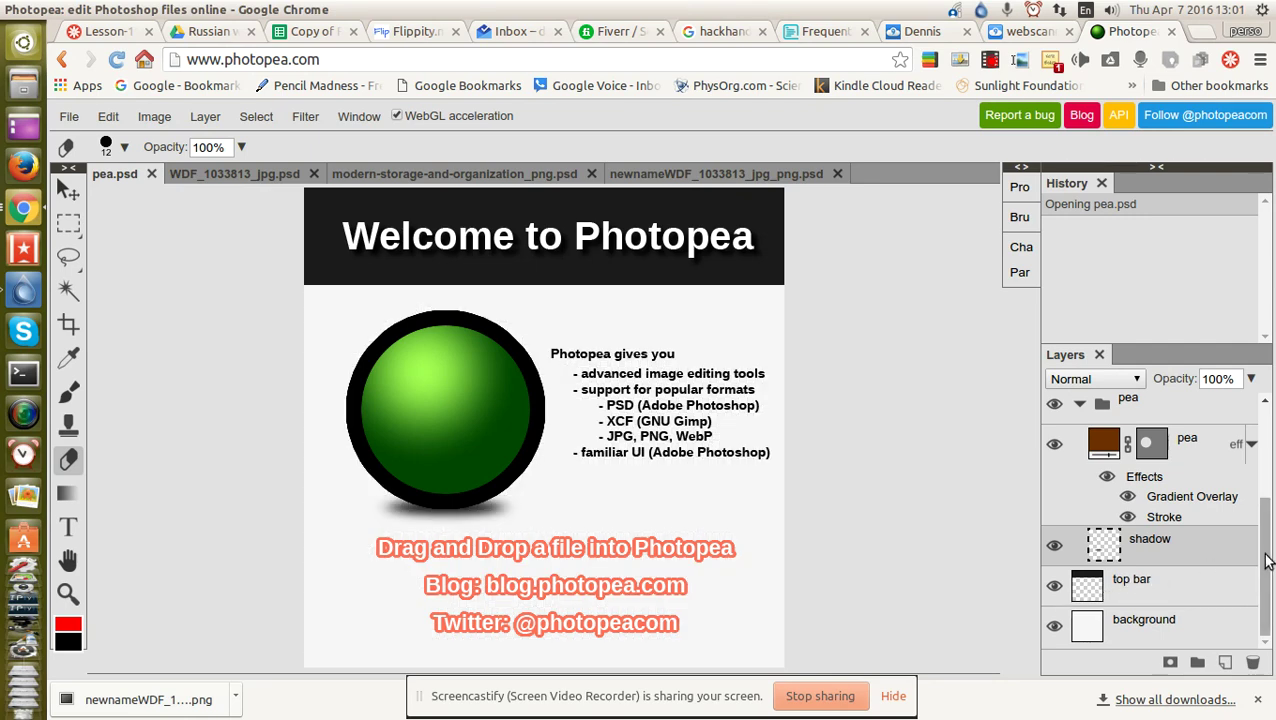
Collapse and re-expand the pea group, then hide and show the Description text layer.
scroll(1268, 566, "up", 3)
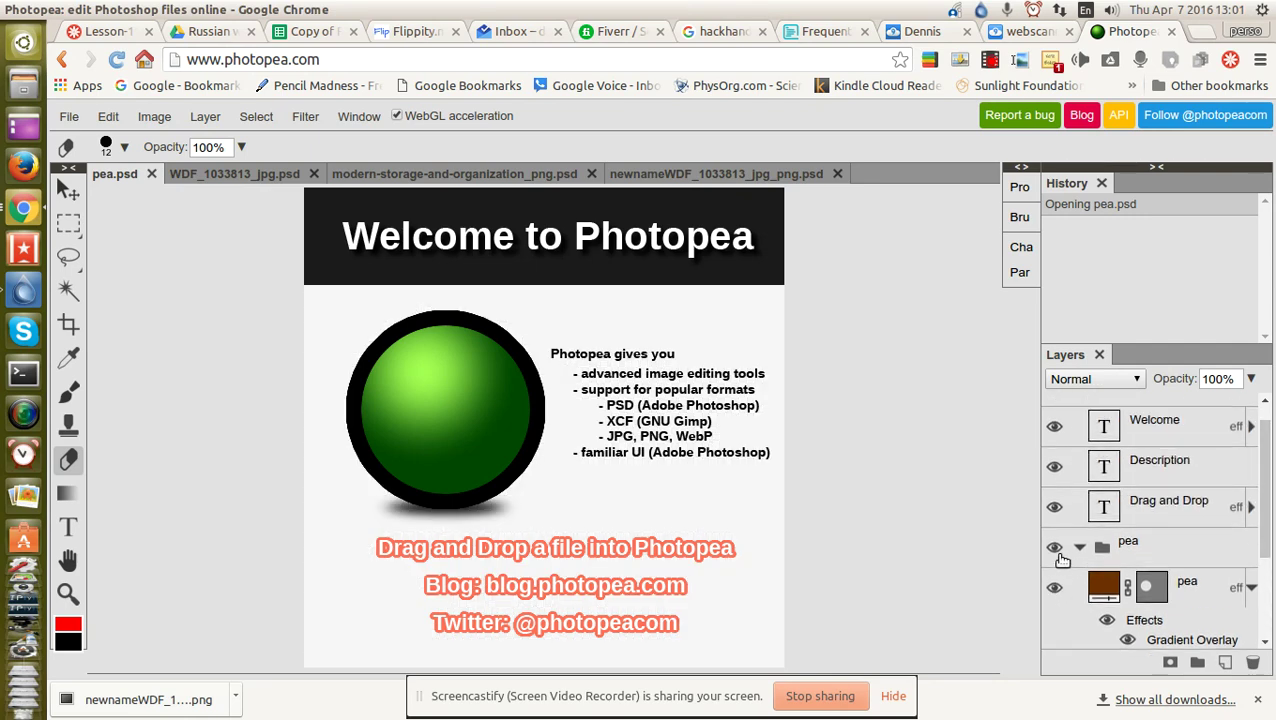
left_click(1082, 551)
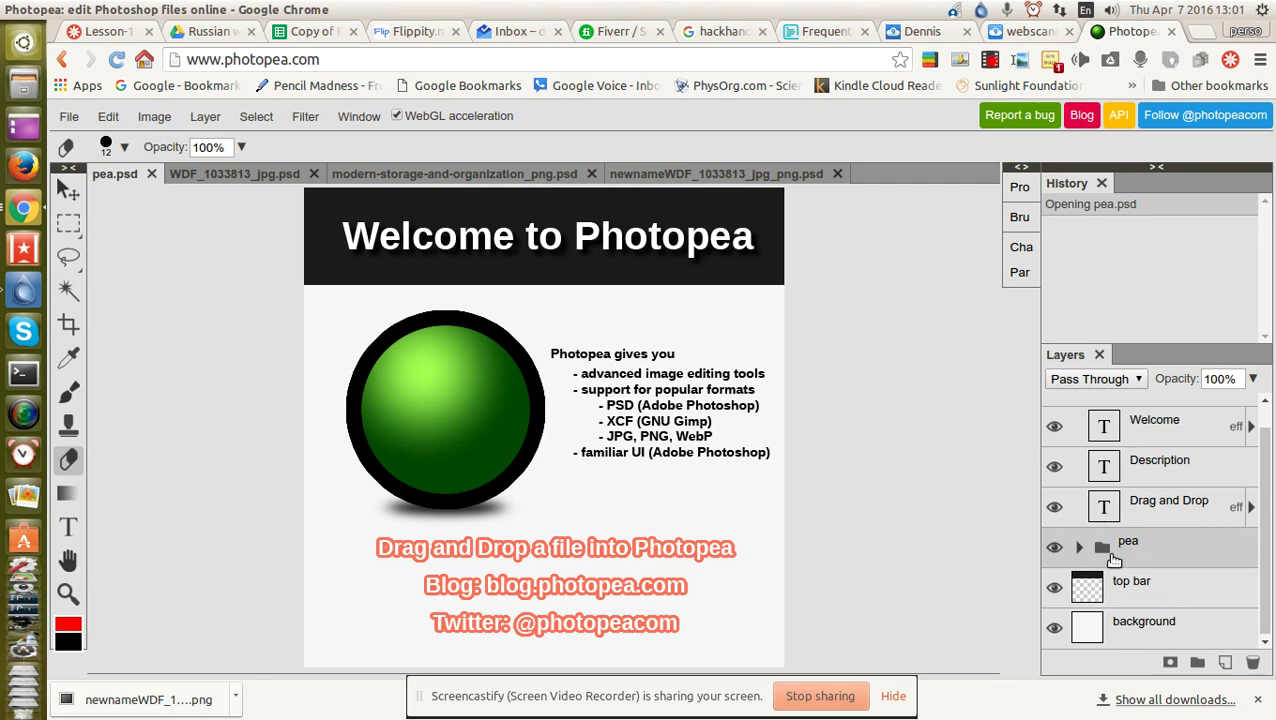
left_click(1080, 553)
scroll(1252, 610, "down", 3)
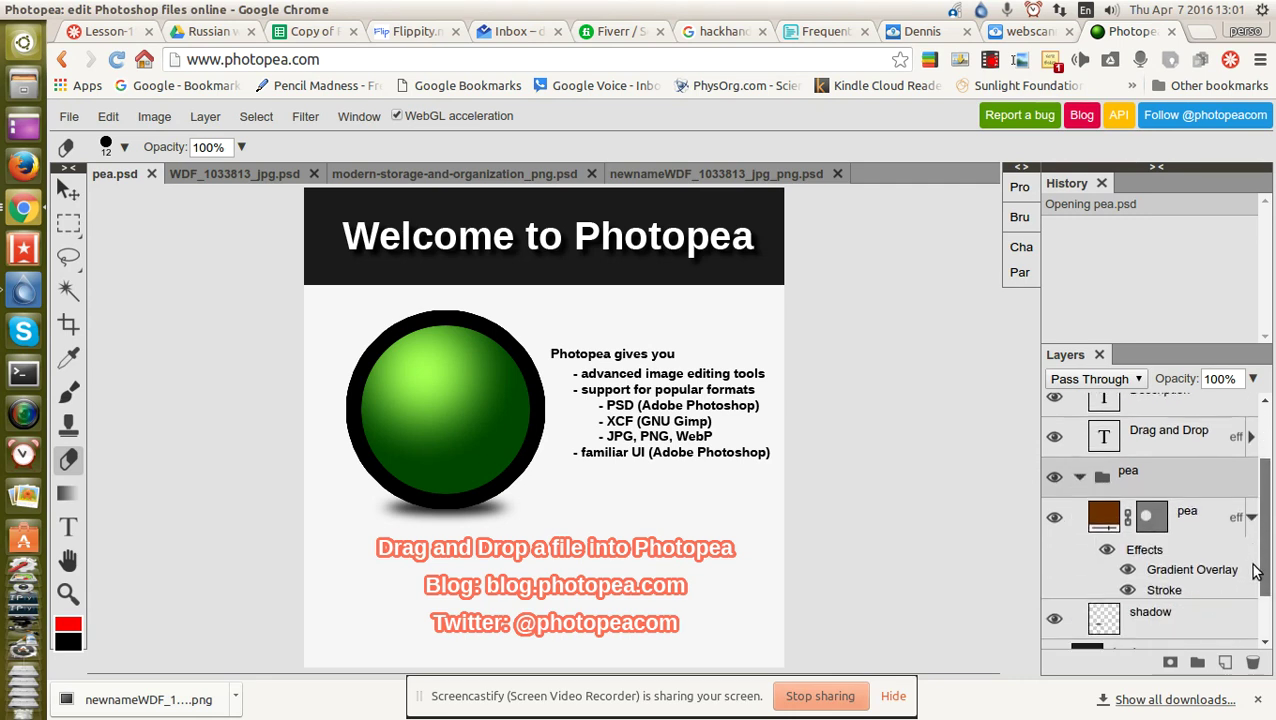
scroll(1252, 605, "up", 4)
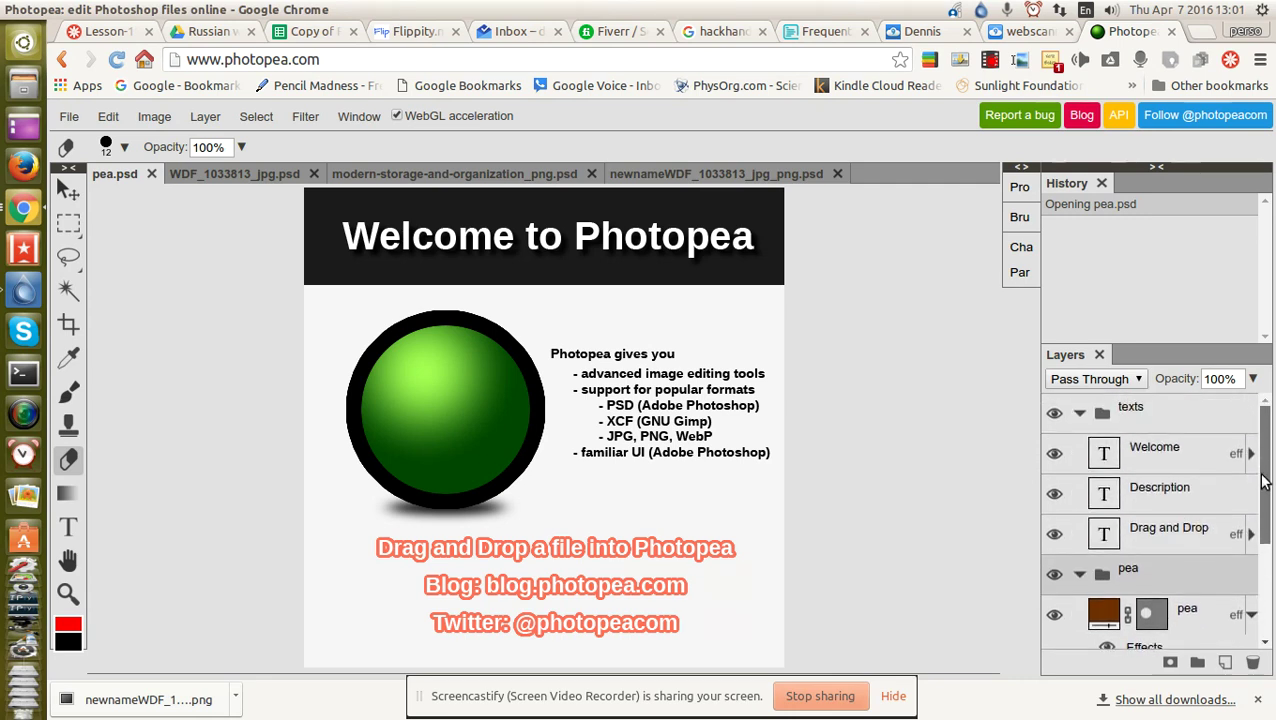
left_click(1150, 498)
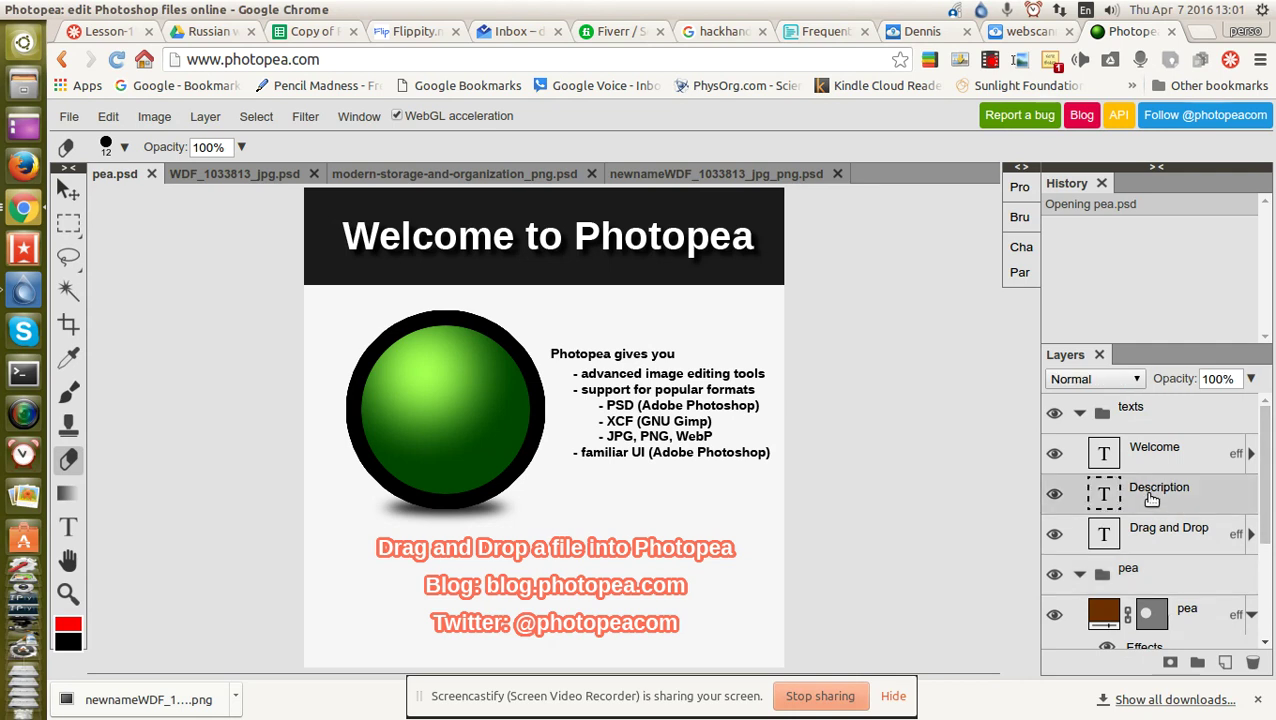
left_click(1055, 495)
left_click(1055, 495)
double_click(1166, 494)
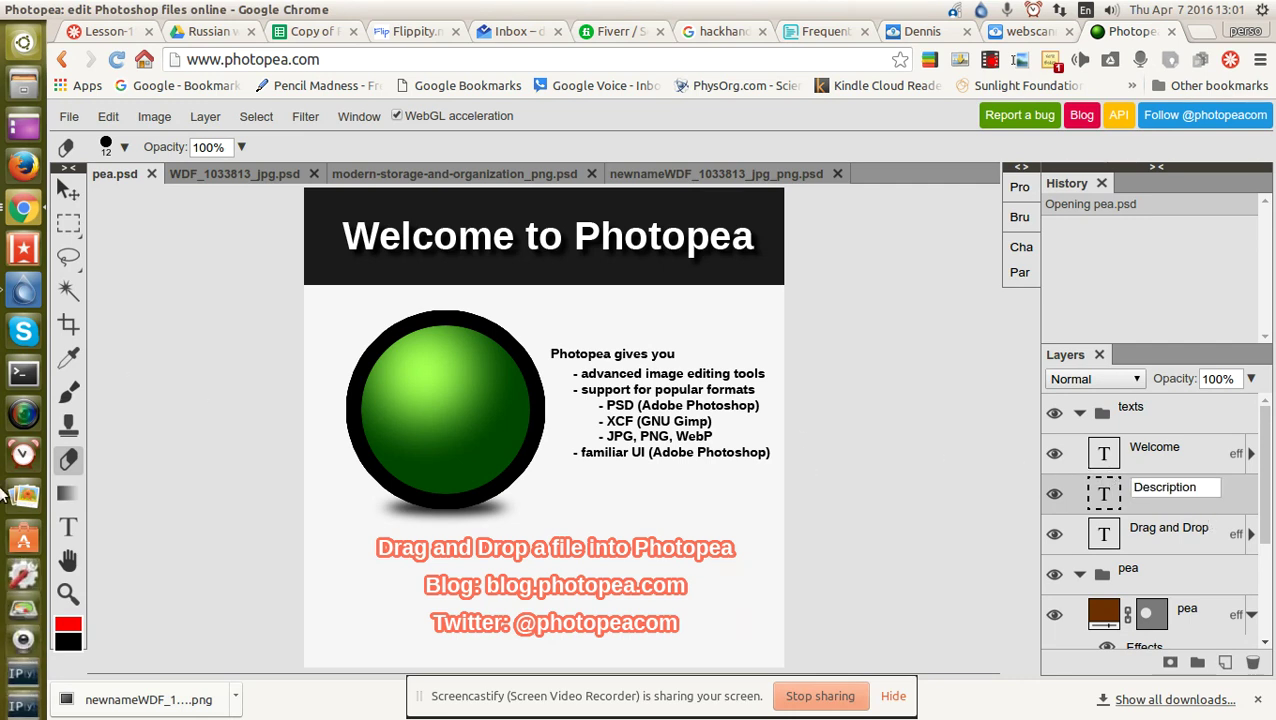
Insert 'test' before 'Gimp' in the description text with the Type tool.
left_click(68, 527)
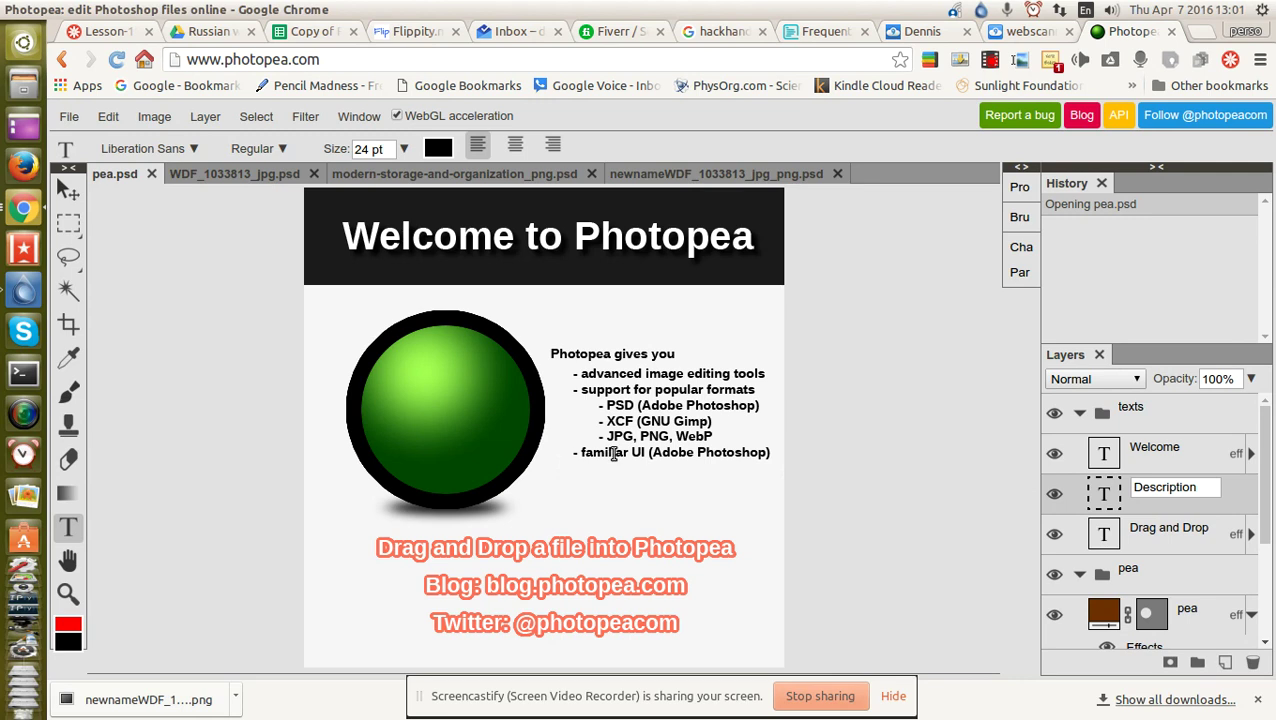
left_click(673, 421)
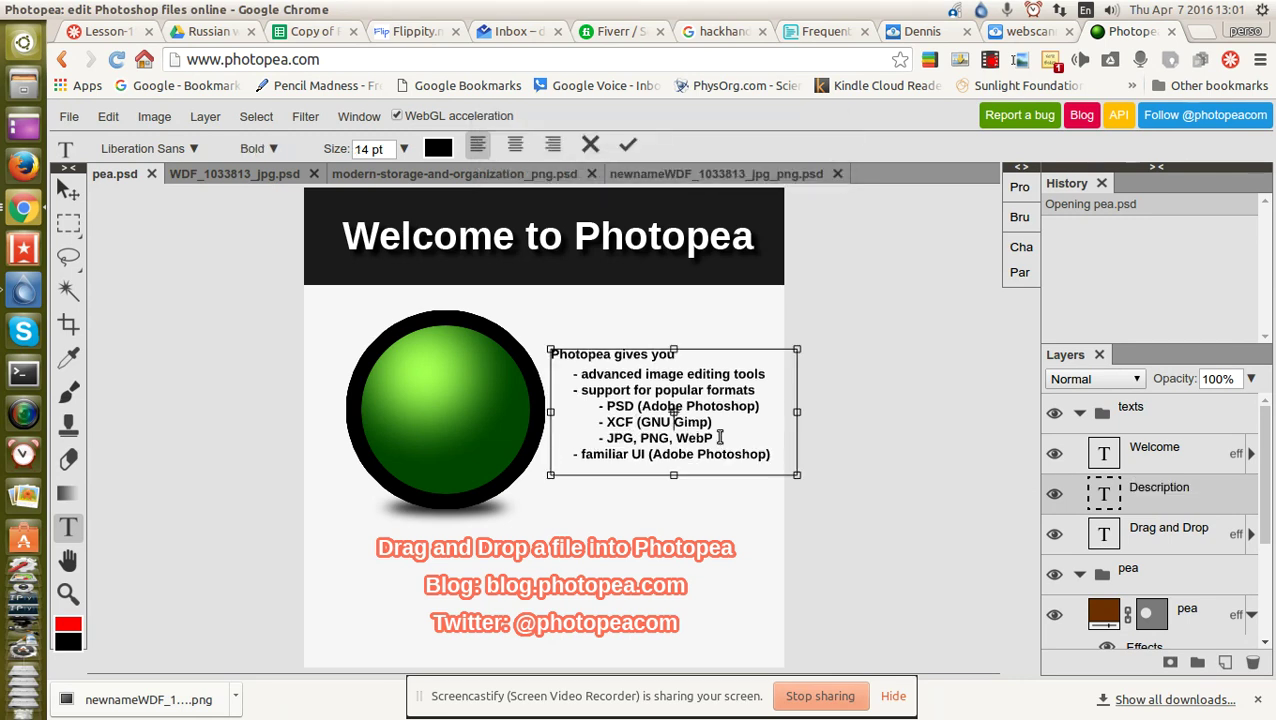
type("test")
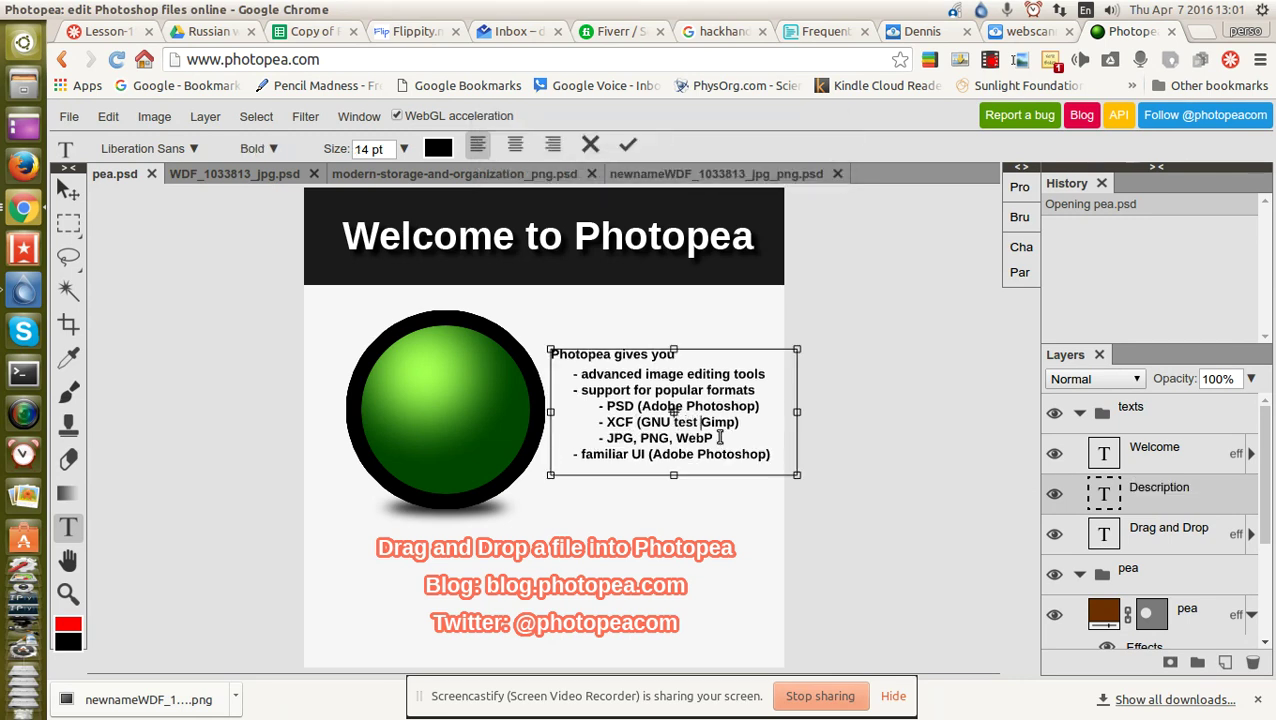